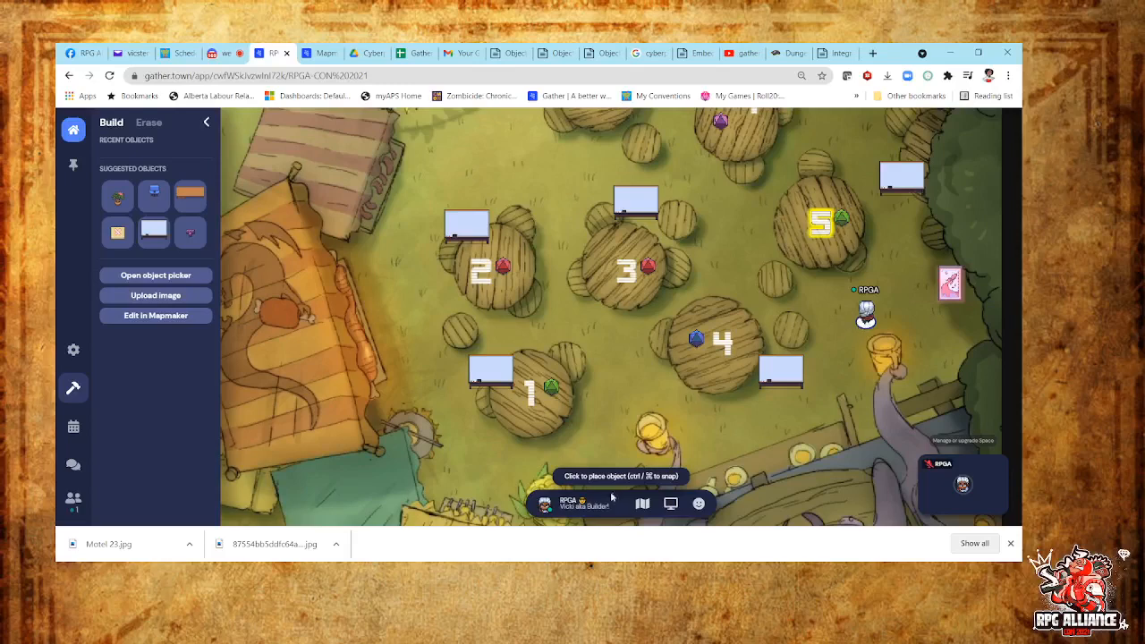
- Look over the avatar's accessory options and the overview map of the whole space, closing each again
click(546, 506)
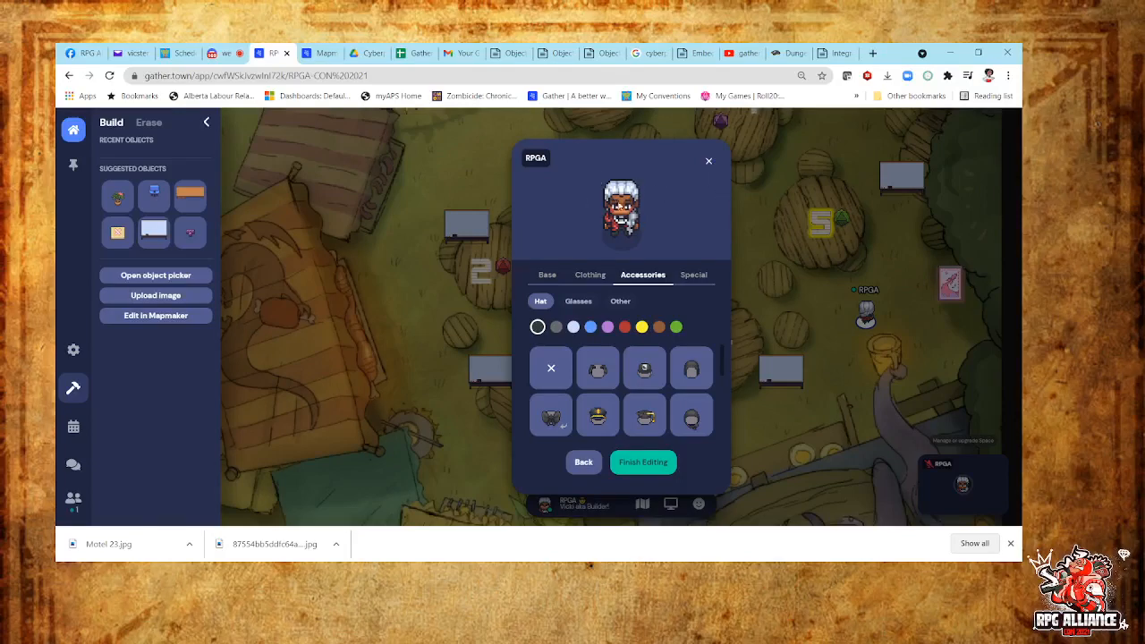
click(708, 164)
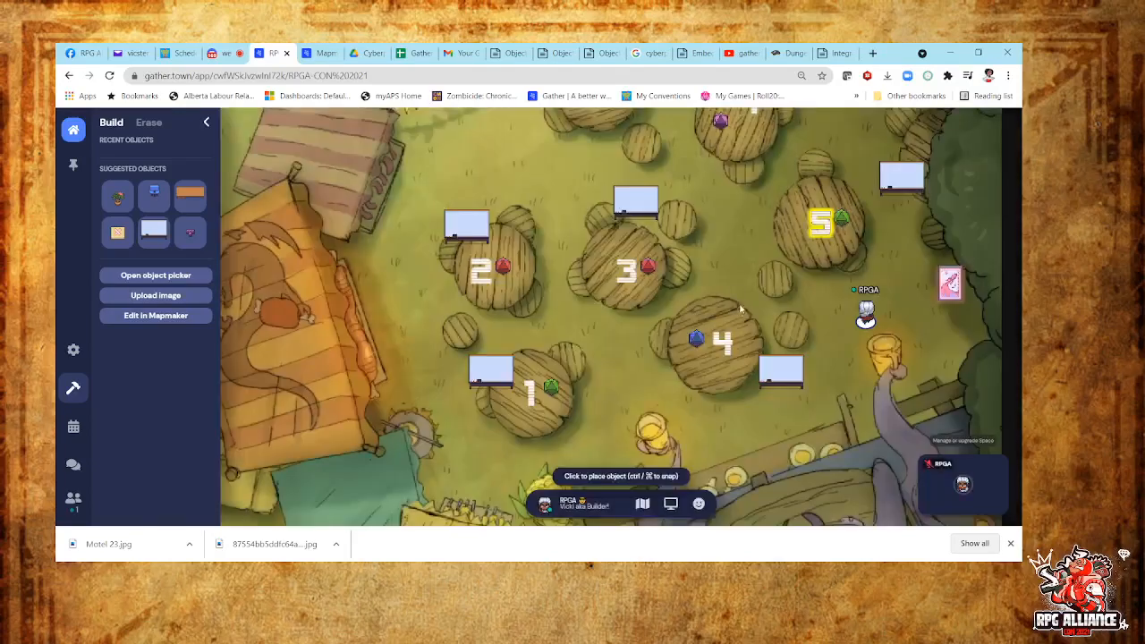
click(644, 501)
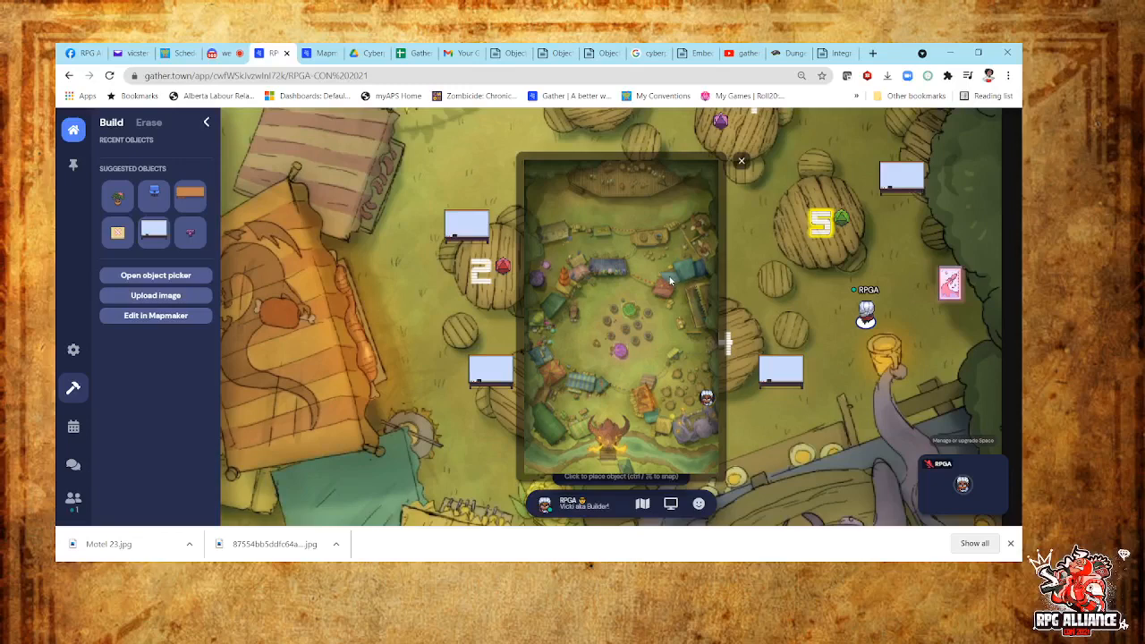
click(742, 167)
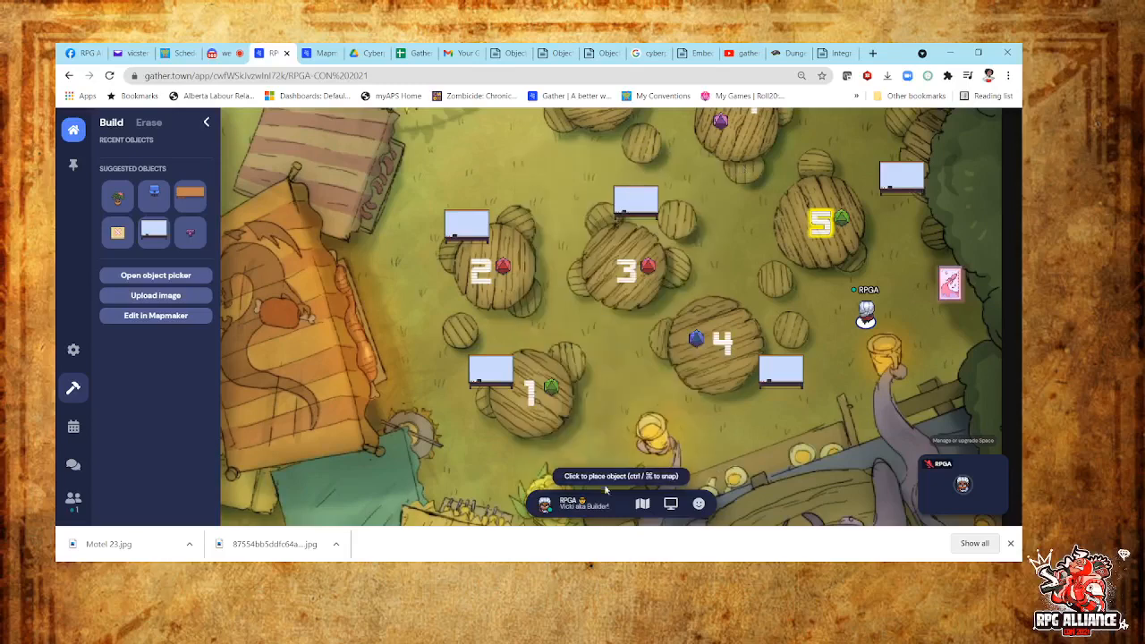
click(641, 505)
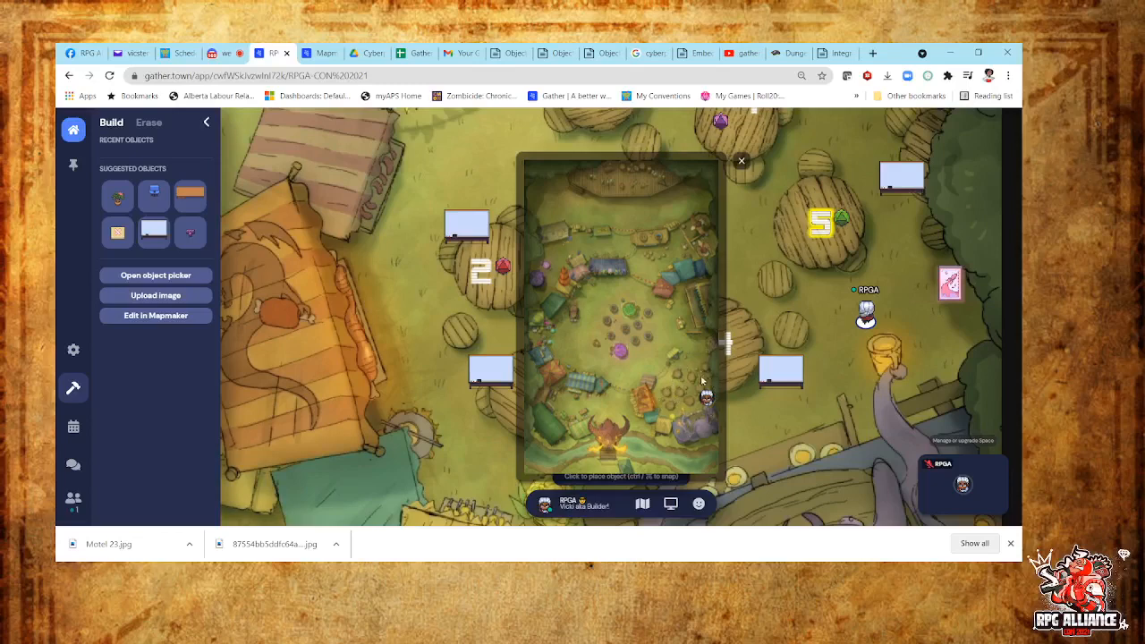
click(739, 160)
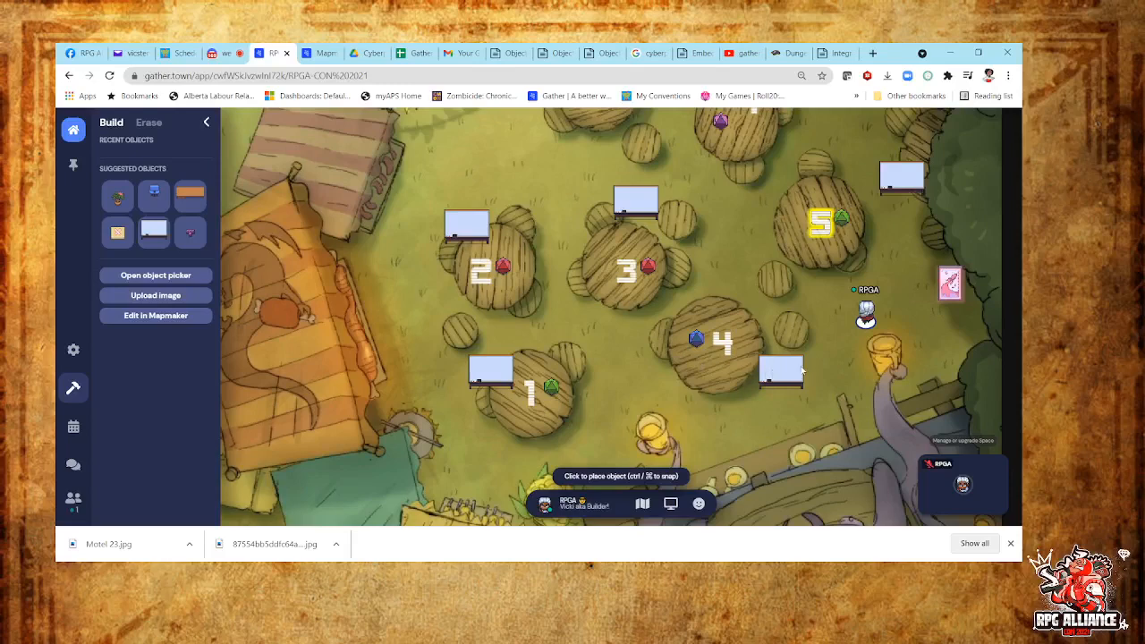
- Walk the avatar north into table 5's area, up to the table's whiteboard
key(Up)
key(Up)
key(Up)
key(Up)
key(Up)
key(Right)
key(Right)
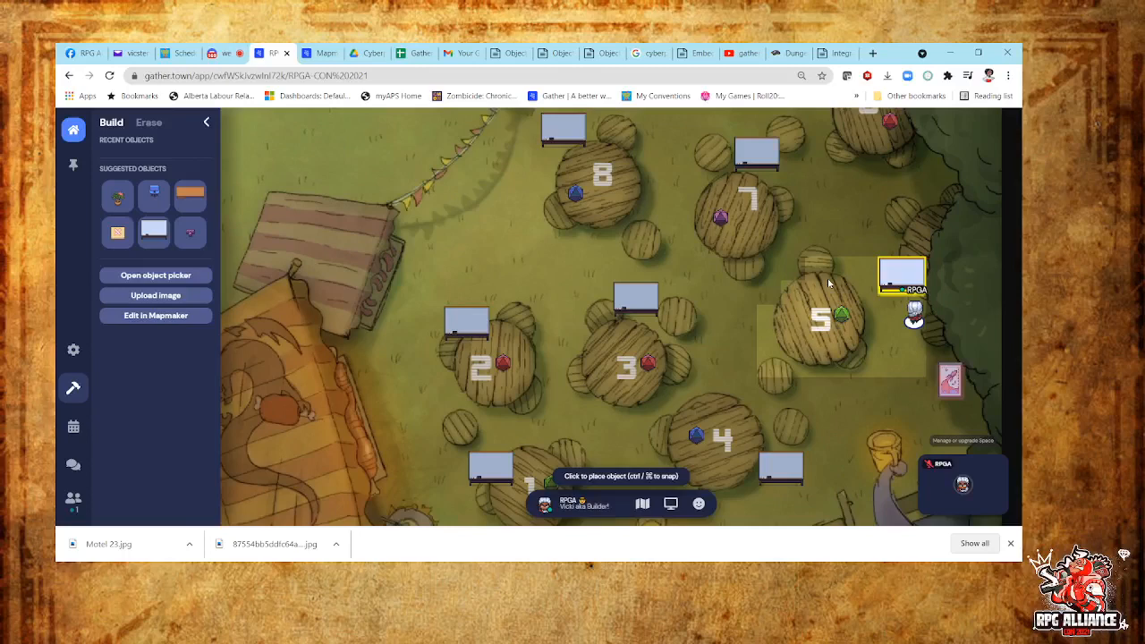
- Walk the avatar south out of table 5's area to the pink map card beside the trees
key(Down)
key(Down)
key(Down)
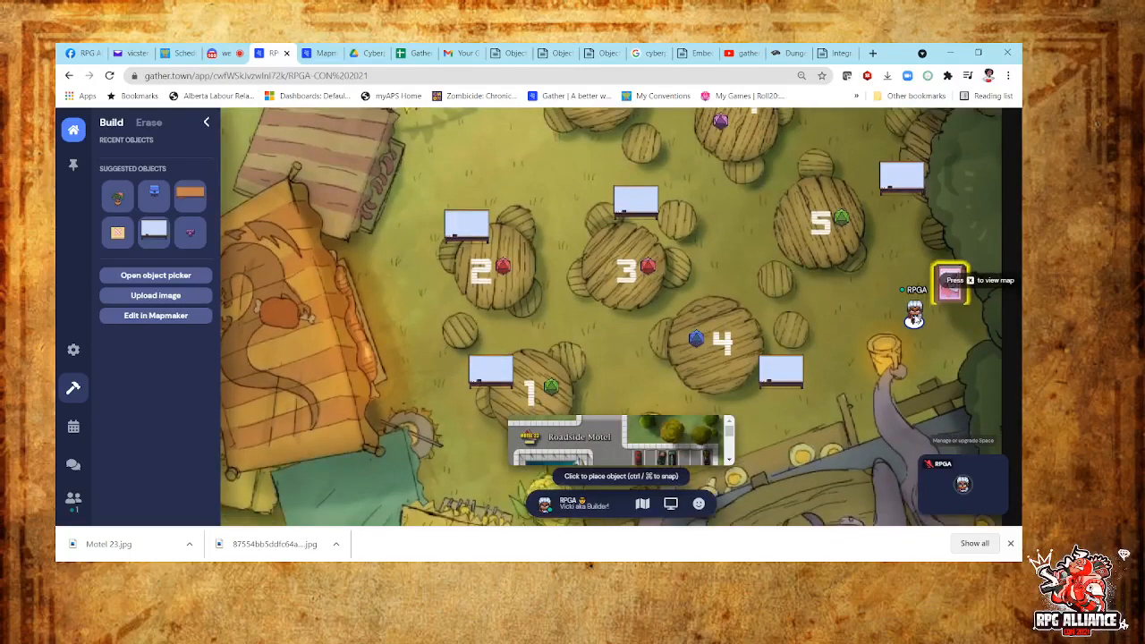
- Walk the avatar away from the pink map card and south to the fence below table 4
key(Left)
key(Left)
key(Left)
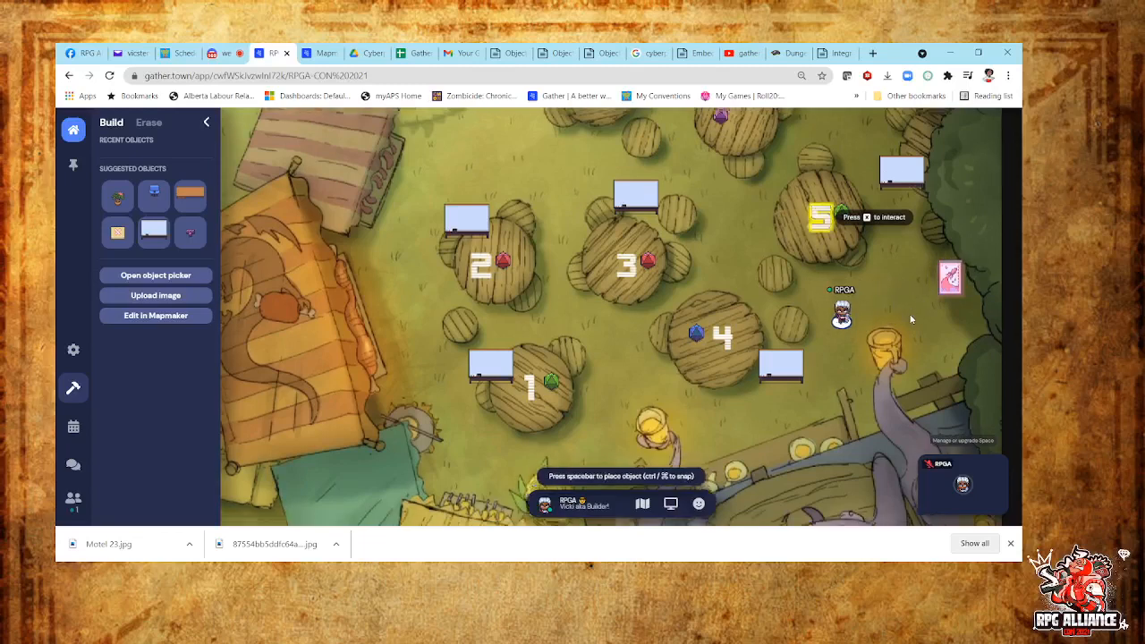
key(Down)
key(Down)
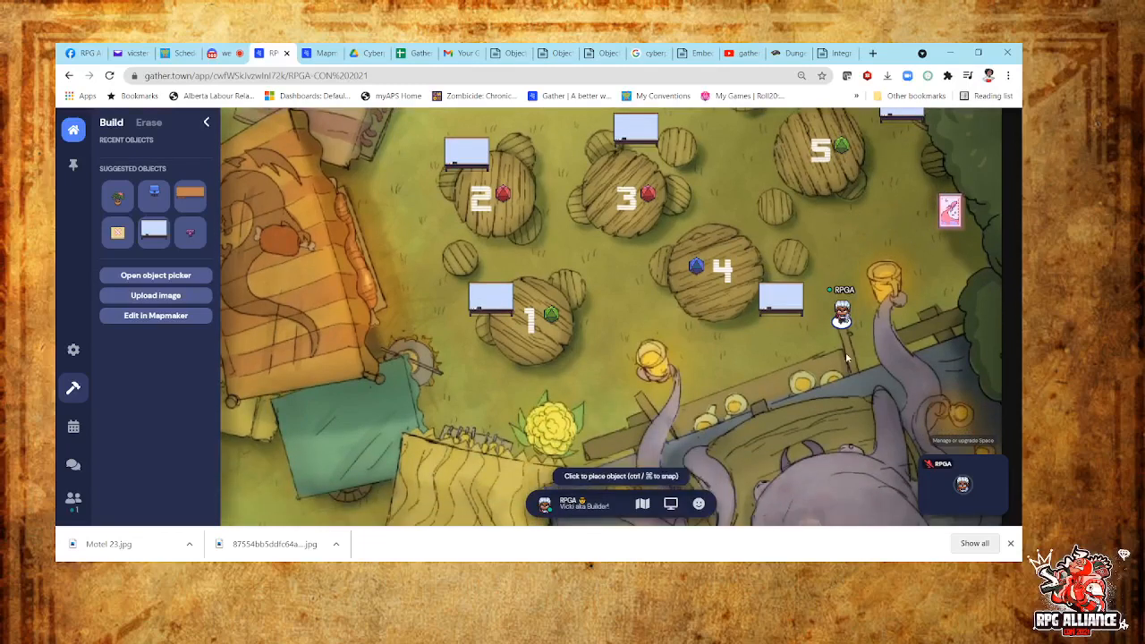
key(Down)
key(Down)
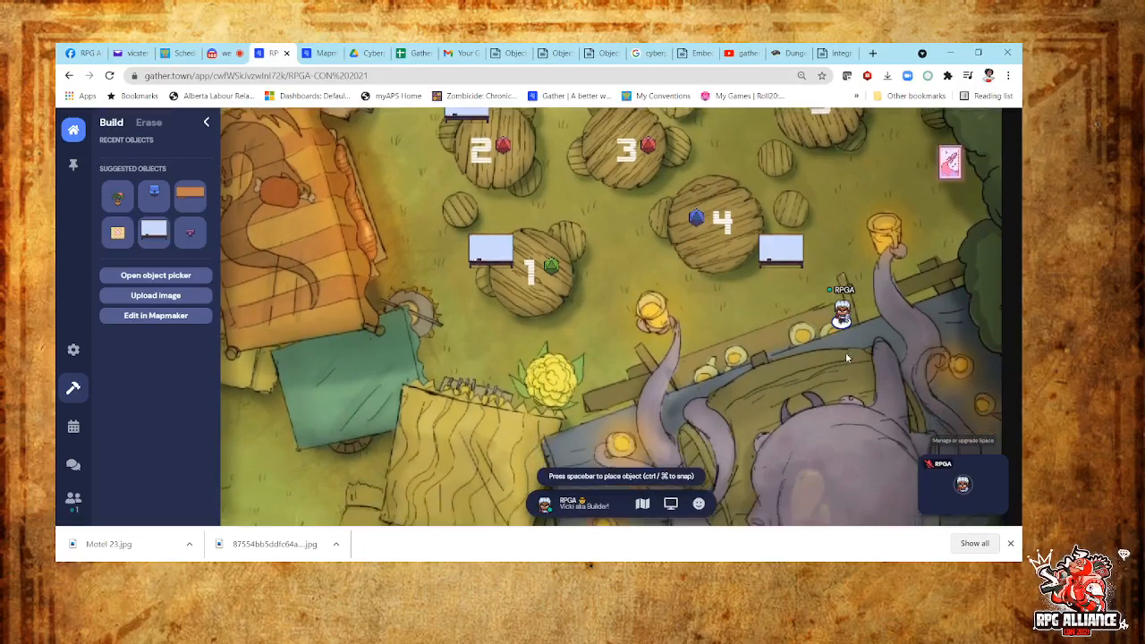
- Walk the avatar from the fence back north into table 5's area, beside the table number
key(Up)
key(Up)
key(Up)
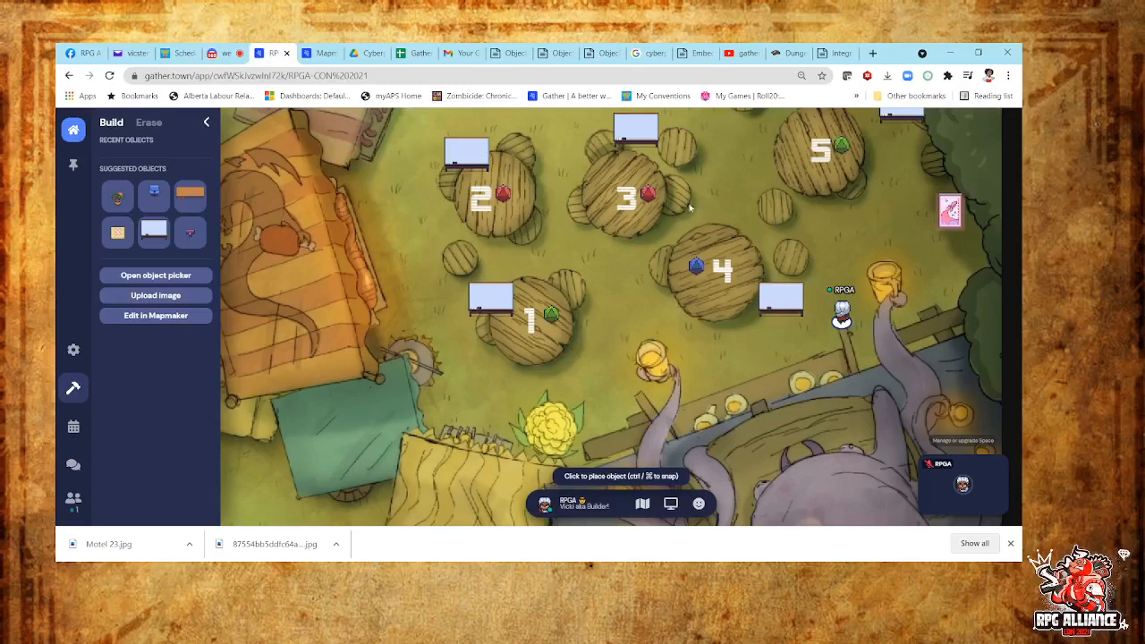
key(Up)
key(Up)
key(Up)
key(Up)
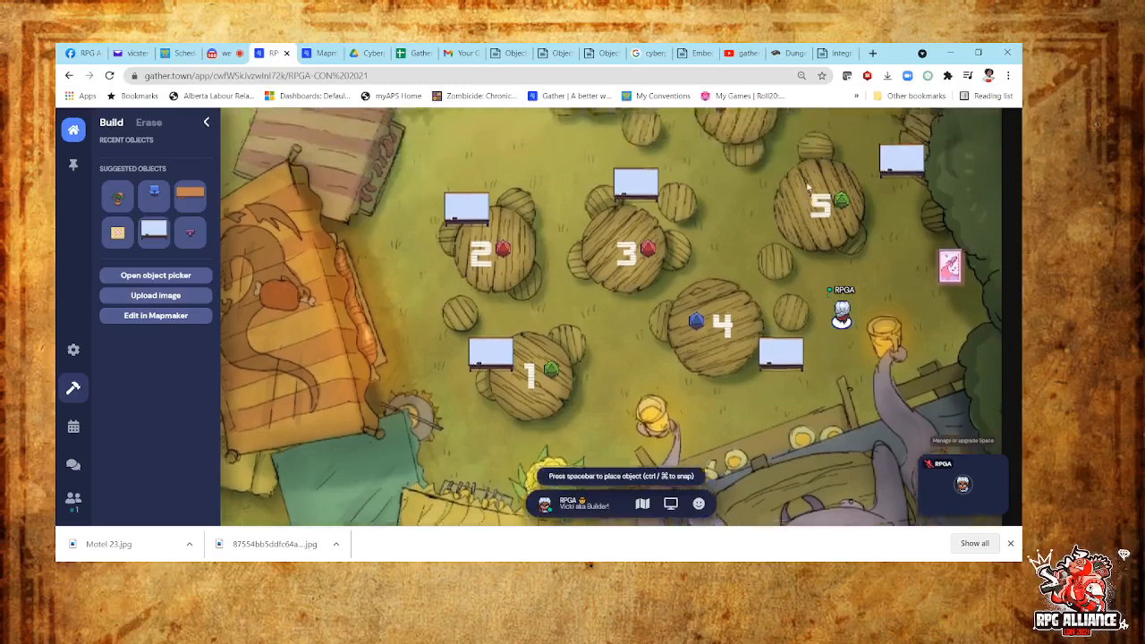
key(Up)
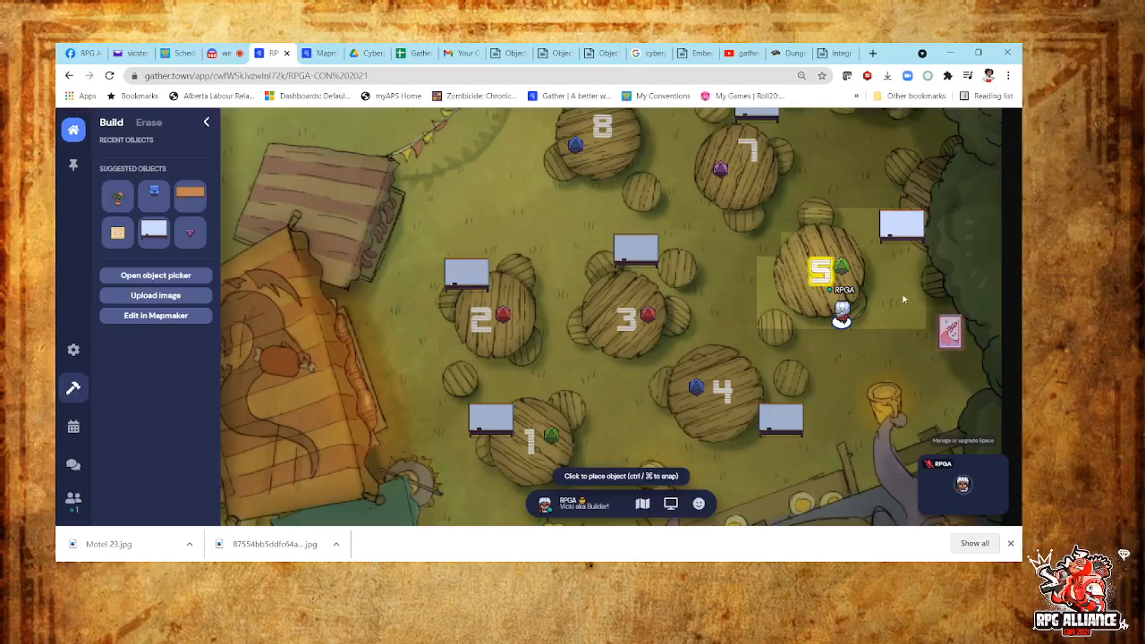
- Bring the avatar up to table 5's whiteboard and open the shared whiteboard
key(Right)
key(Up)
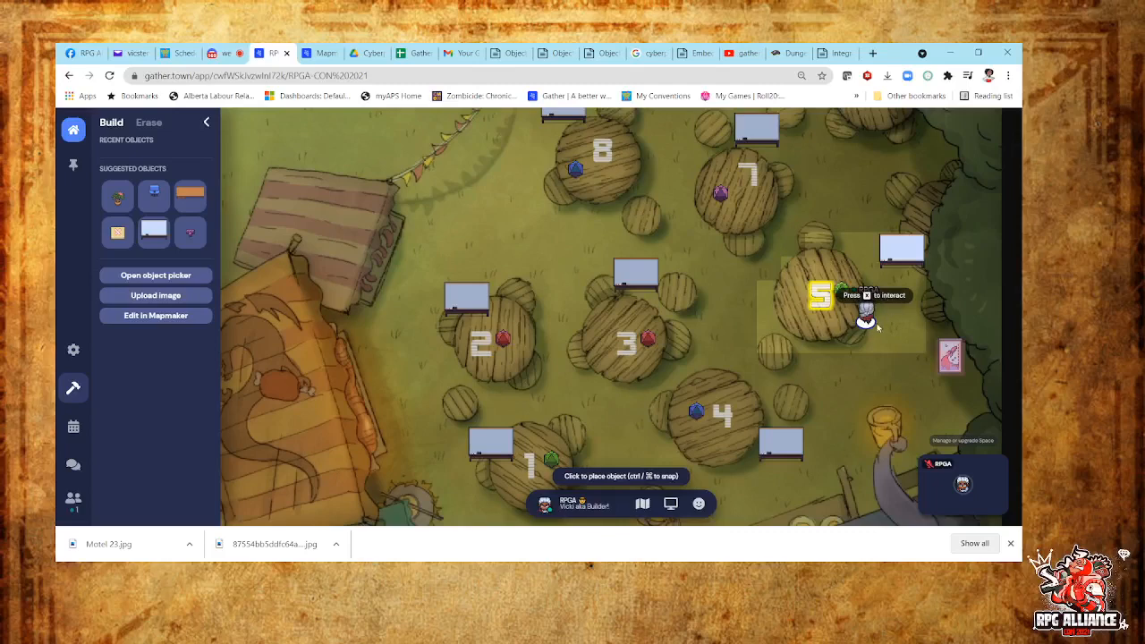
key(Right)
key(Right)
key(Up)
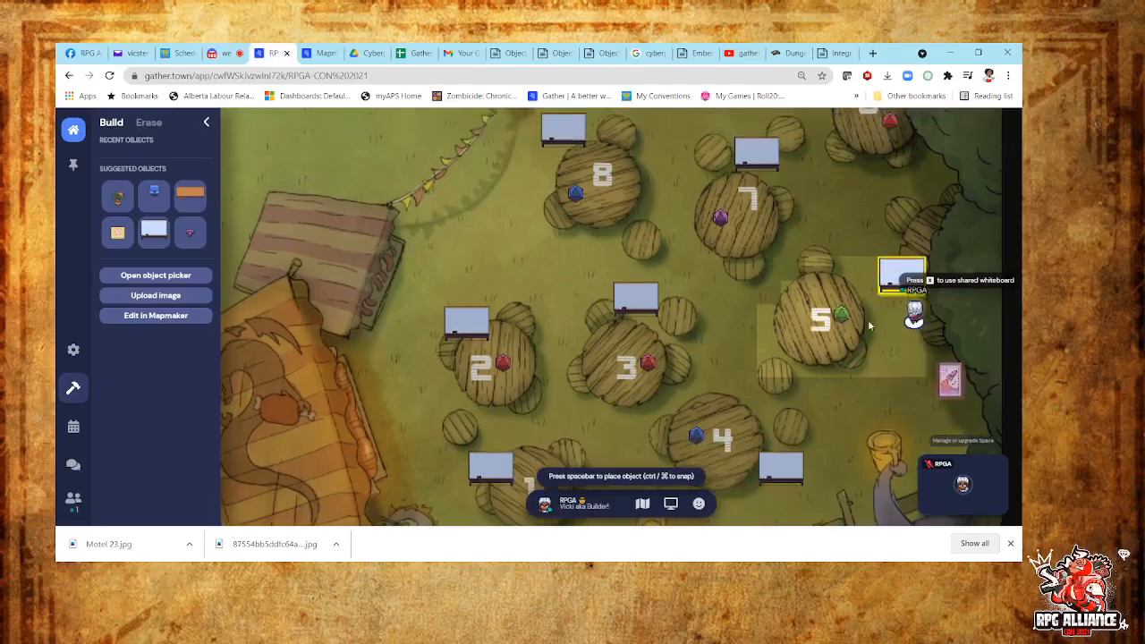
key(x)
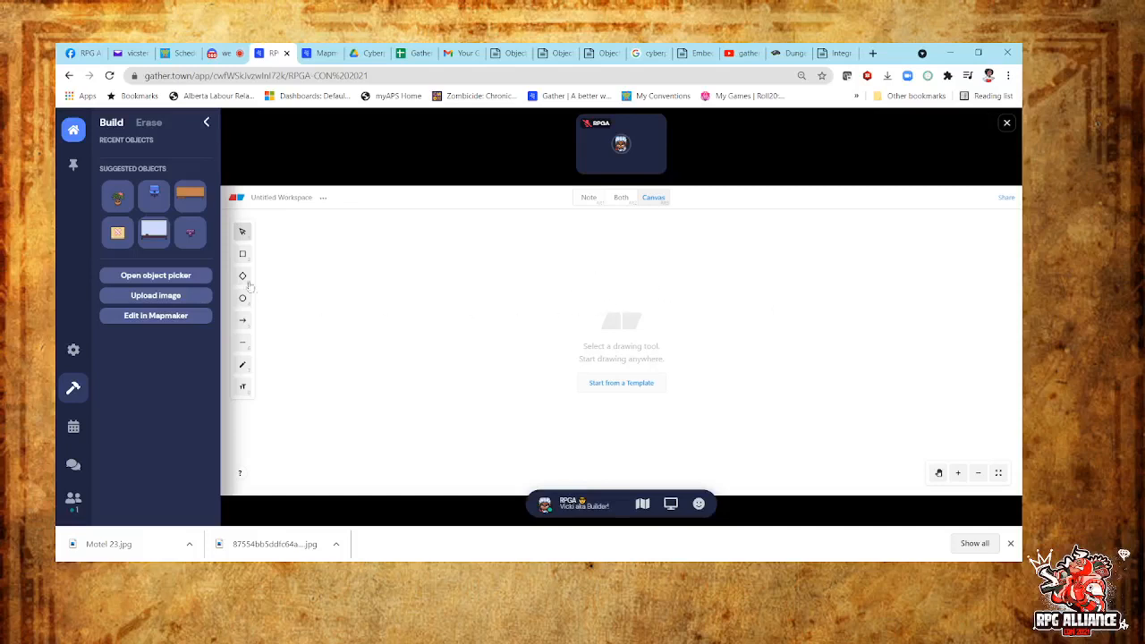
- Draw a rectangle on the whiteboard canvas and handwrite "Hi" beside it
click(243, 255)
drag(441, 263, 541, 335)
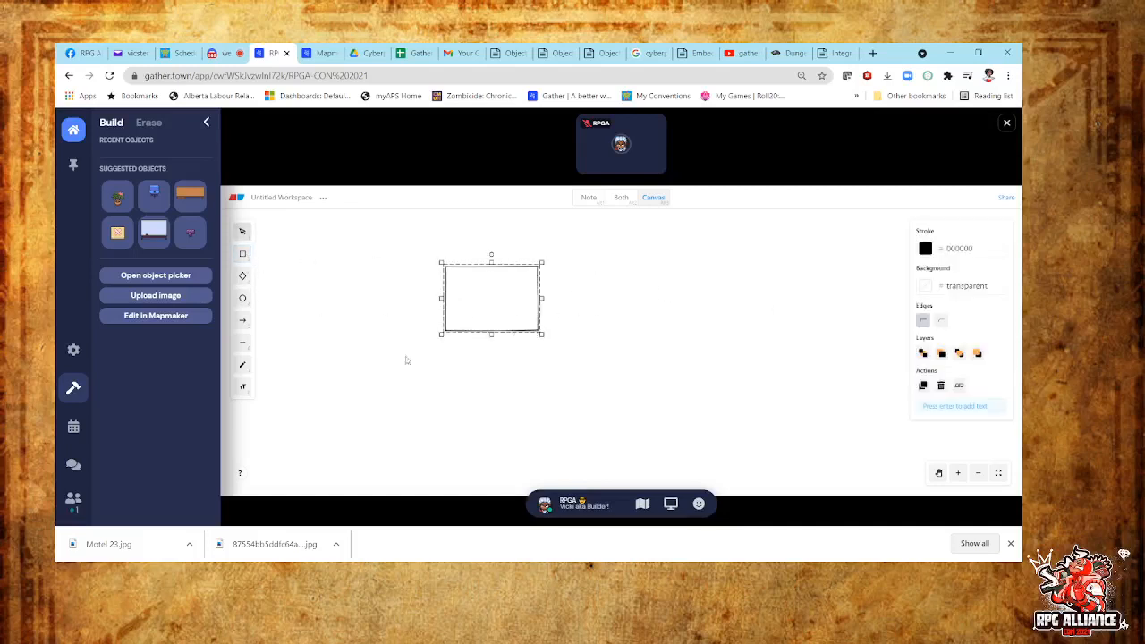
click(241, 365)
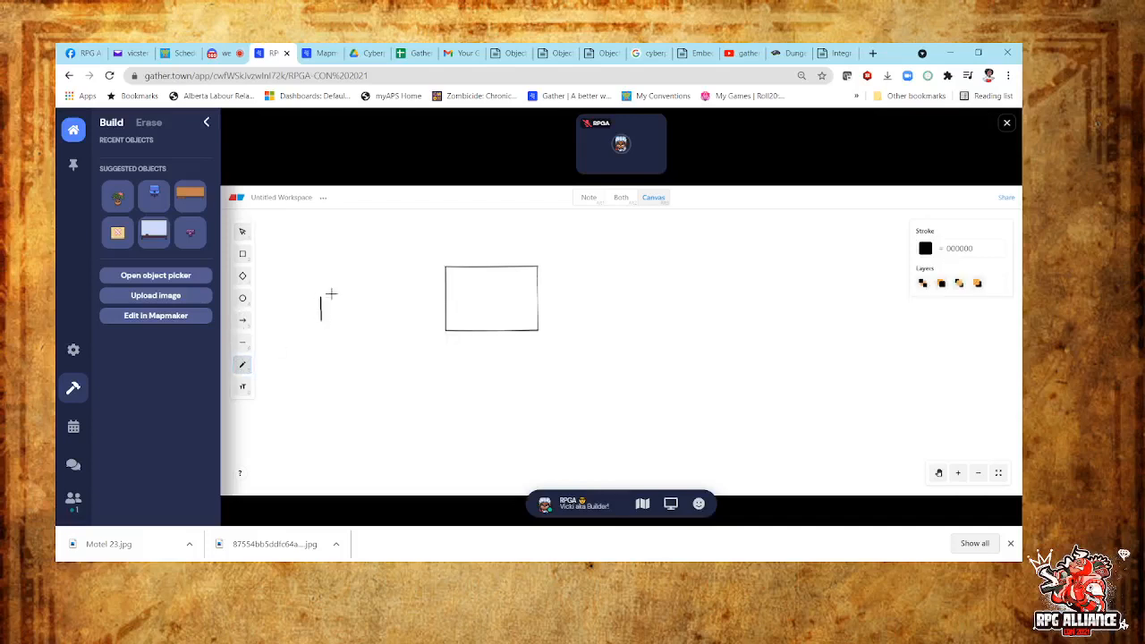
mouse_move(329, 294)
mouse_down()
mouse_move(331, 315)
mouse_move(342, 304)
mouse_move(345, 313)
mouse_move(349, 287)
mouse_up()
- Add a diamond to the east of the rectangle and a circle below them on the canvas
click(242, 277)
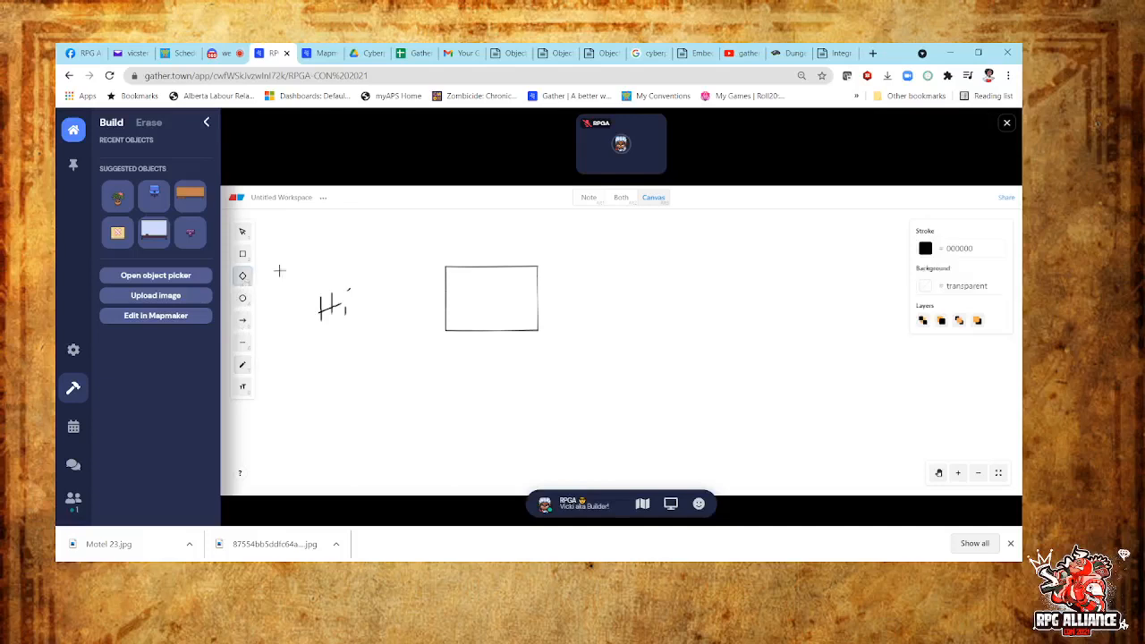
drag(626, 242, 707, 320)
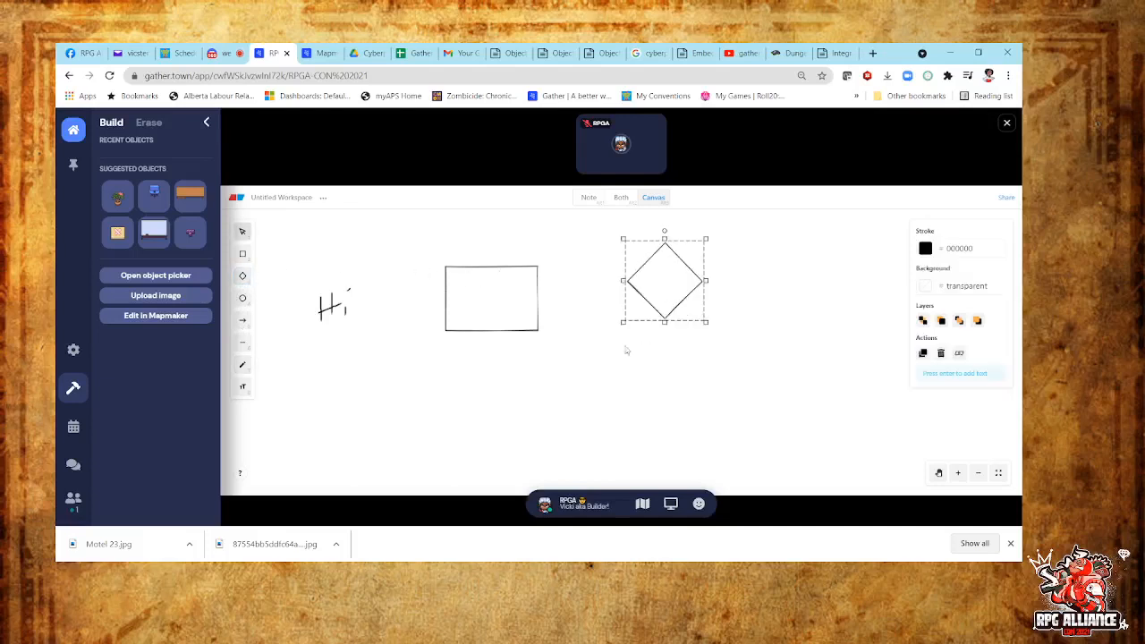
click(242, 299)
drag(572, 357, 644, 428)
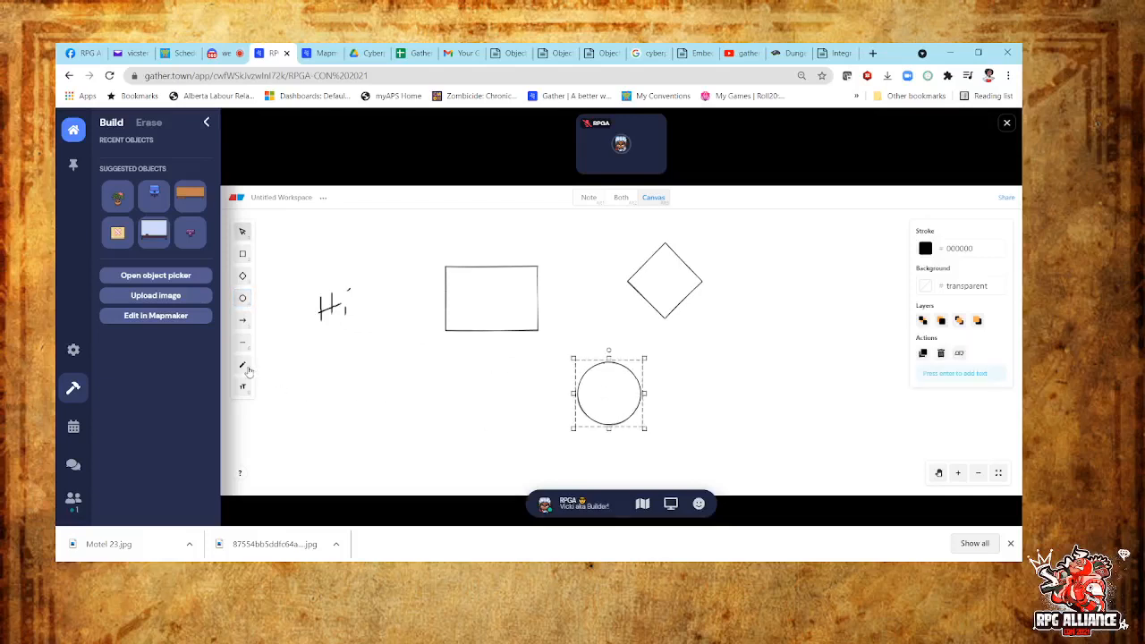
- Select the circle on the canvas and move it to just below and east of the diamond
click(242, 236)
click(474, 300)
drag(596, 366, 746, 339)
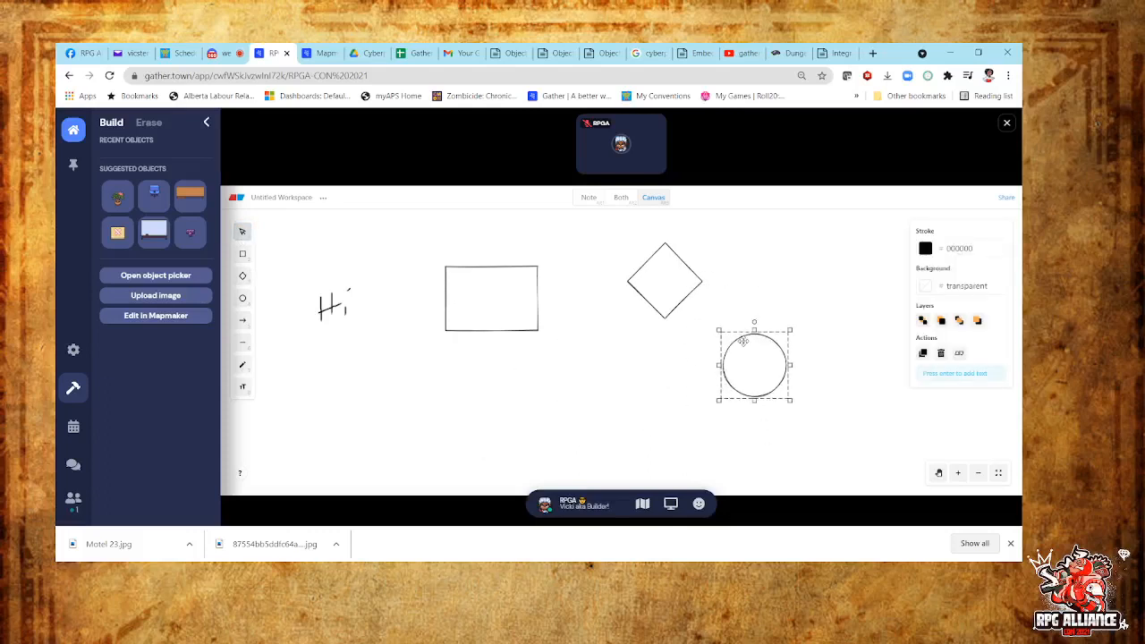
- Show the note area alongside the canvas and write "Roll 2d20" in the note
click(621, 197)
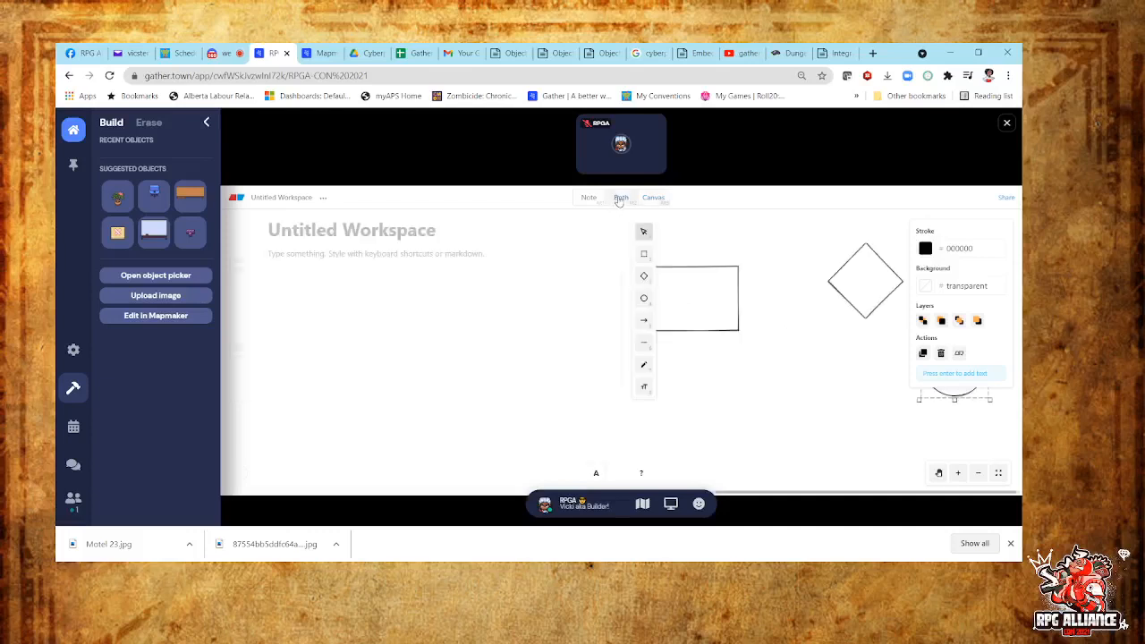
click(350, 258)
text(Roll20)
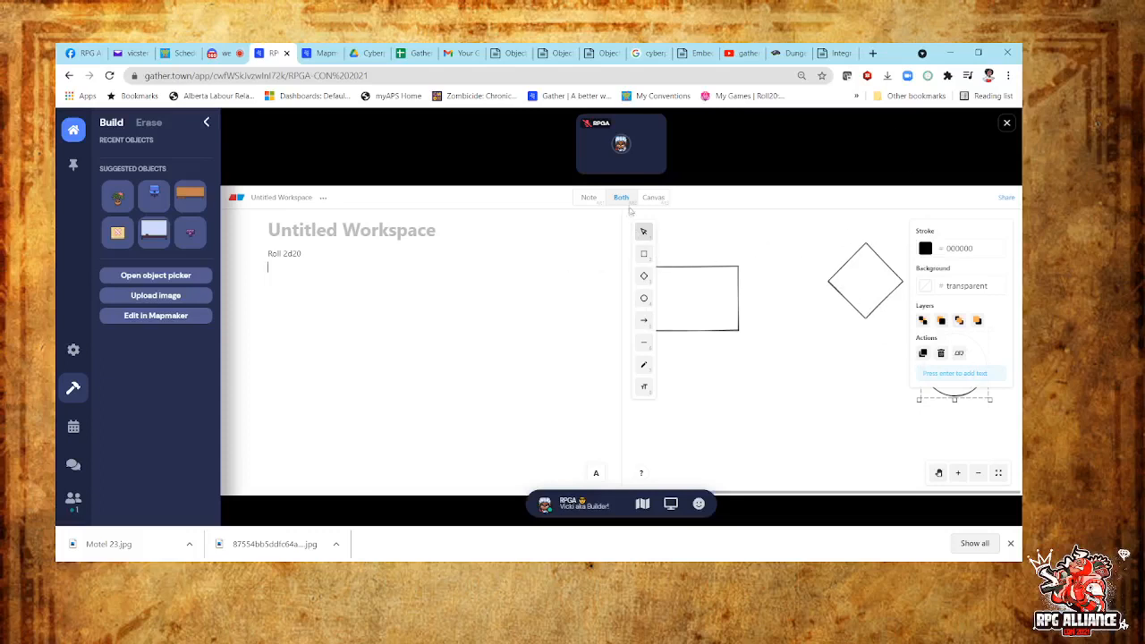
- View the note on its own and alongside the canvas again, and close the whiteboard
click(586, 200)
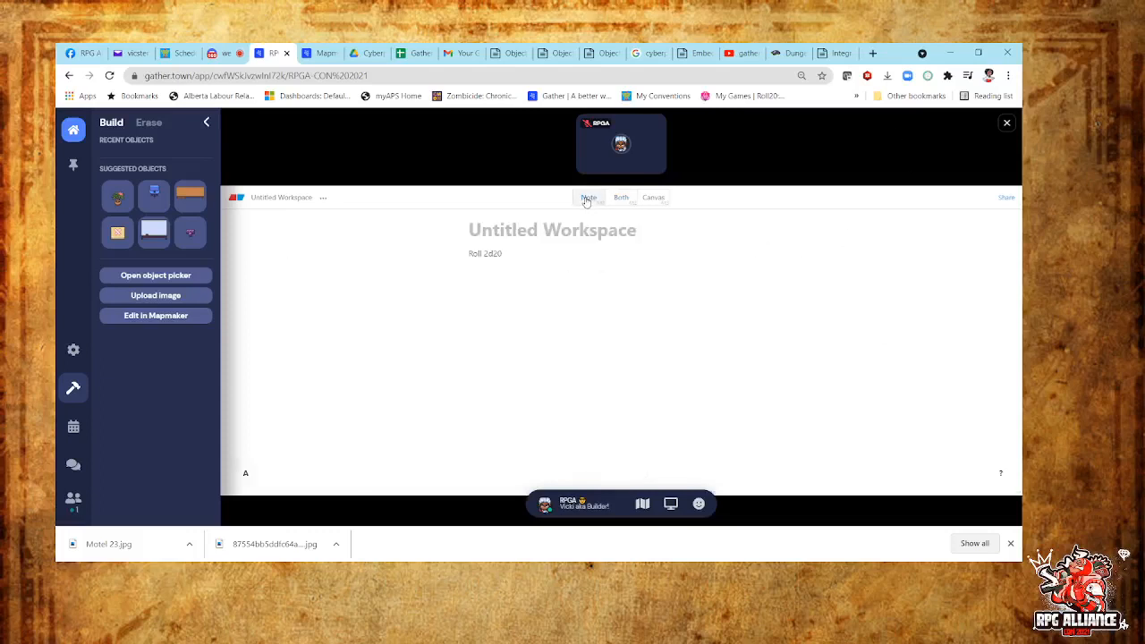
click(631, 198)
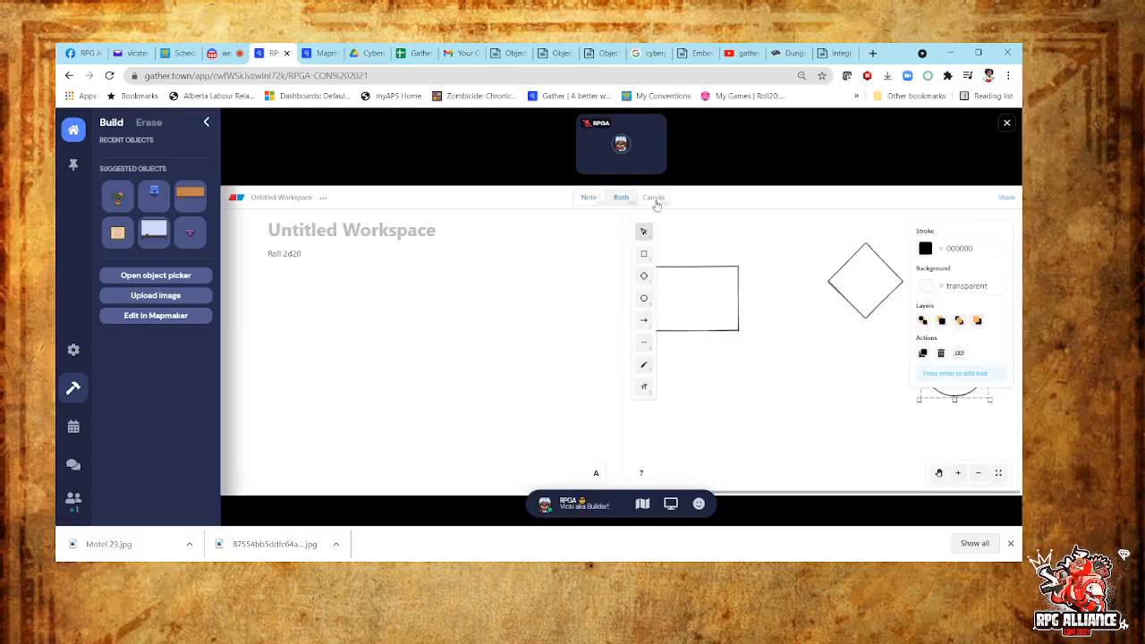
click(1006, 126)
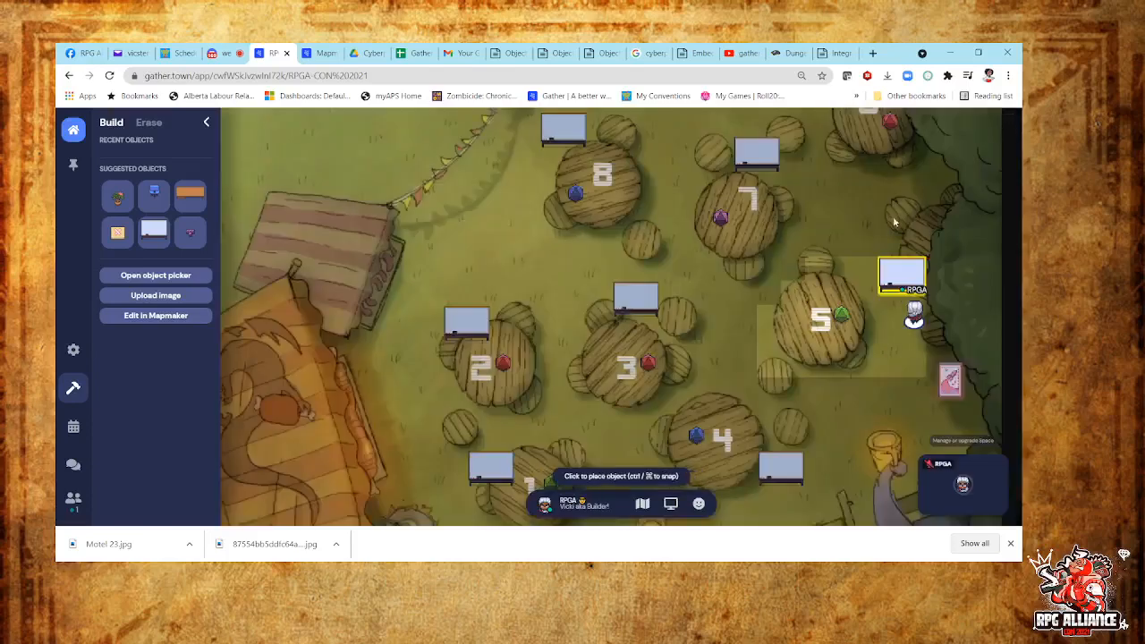
- Walk the avatar to the green die on table 5 and open its dice roller
key(Left)
key(Left)
key(Left)
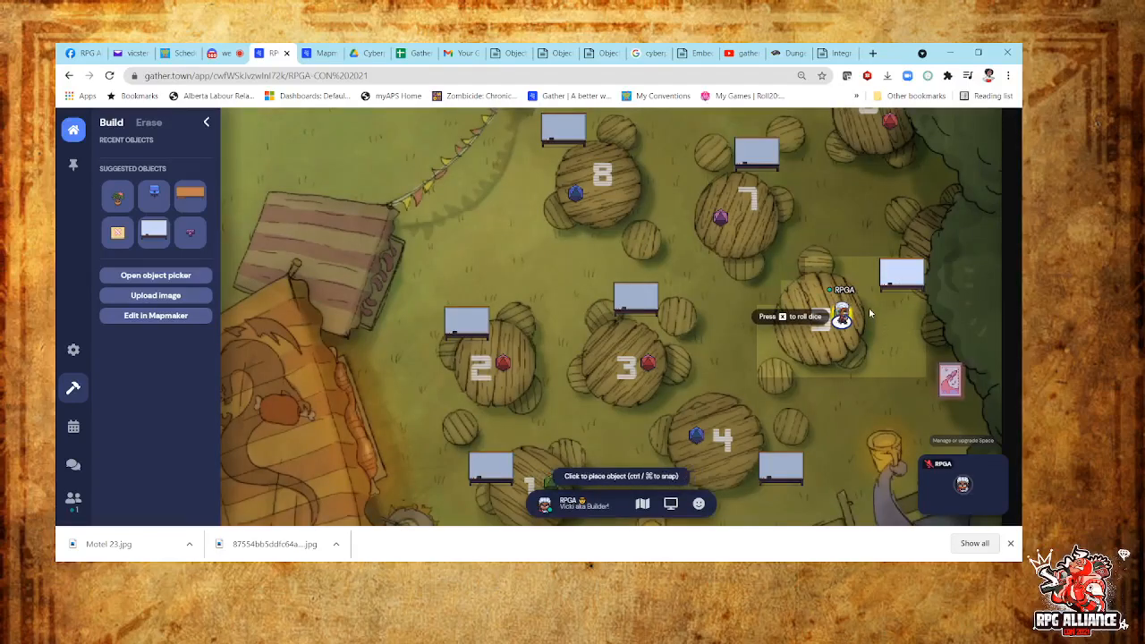
key(Right)
key(Right)
key(Right)
key(Left)
key(Left)
key(Left)
key(Right)
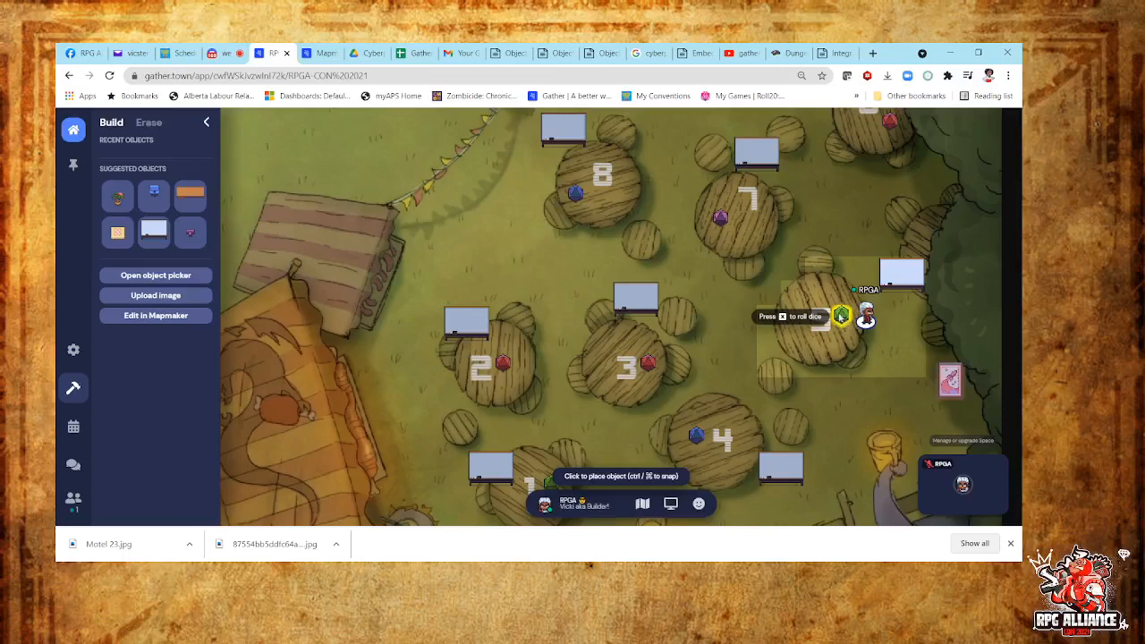
key(x)
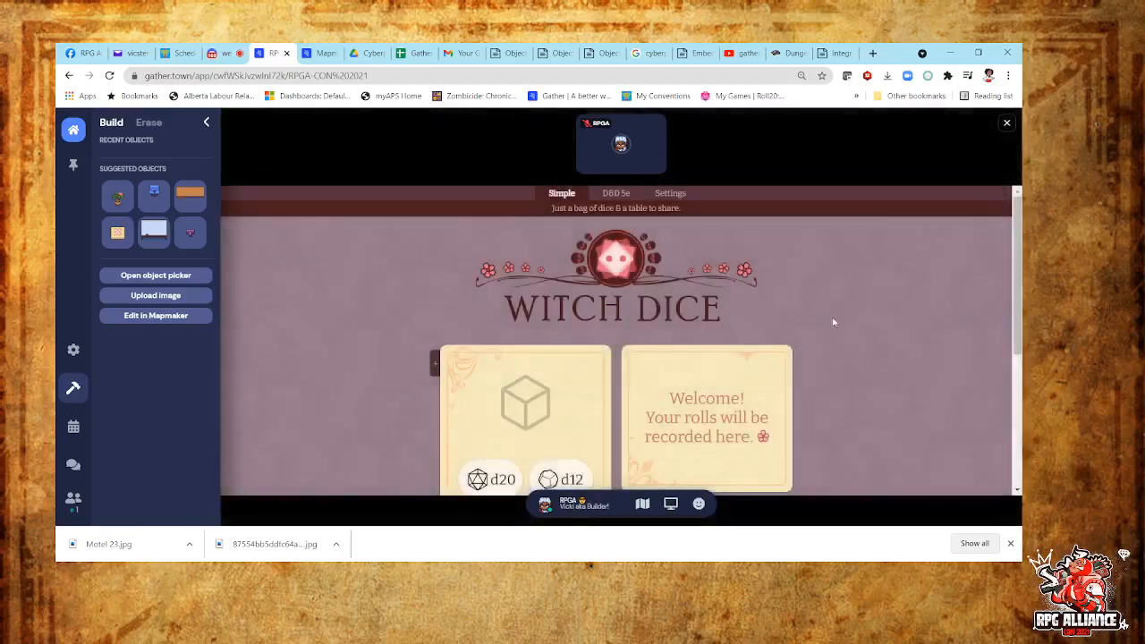
- Look over the available dice in the dice roller, set three d10s, and roll 3d10
scroll(831, 313, down, 2)
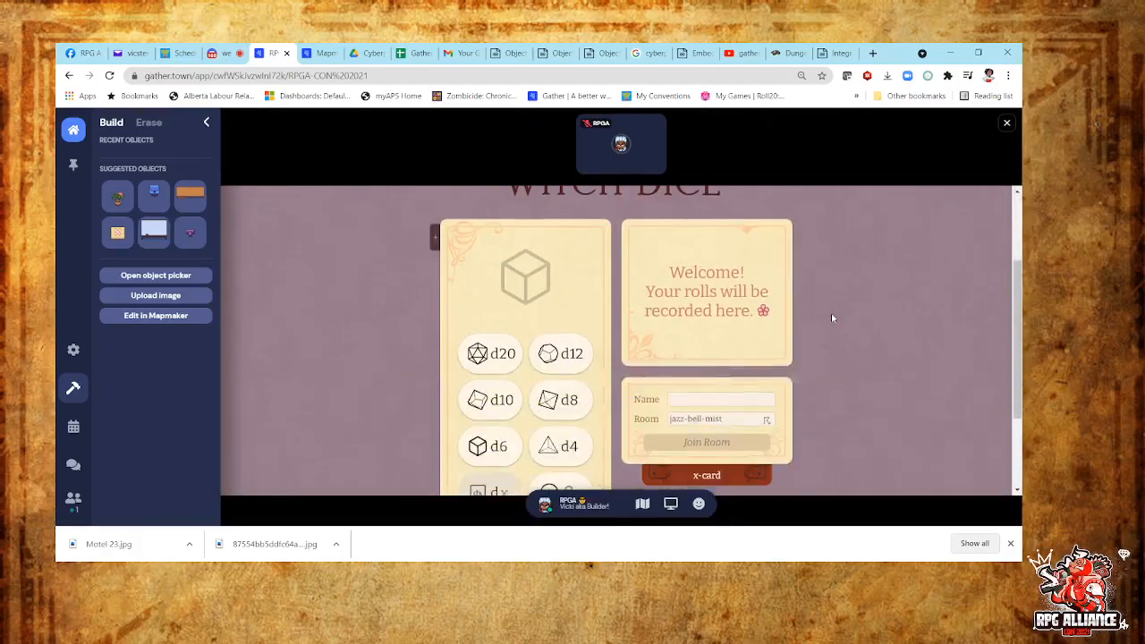
scroll(831, 313, down, 1)
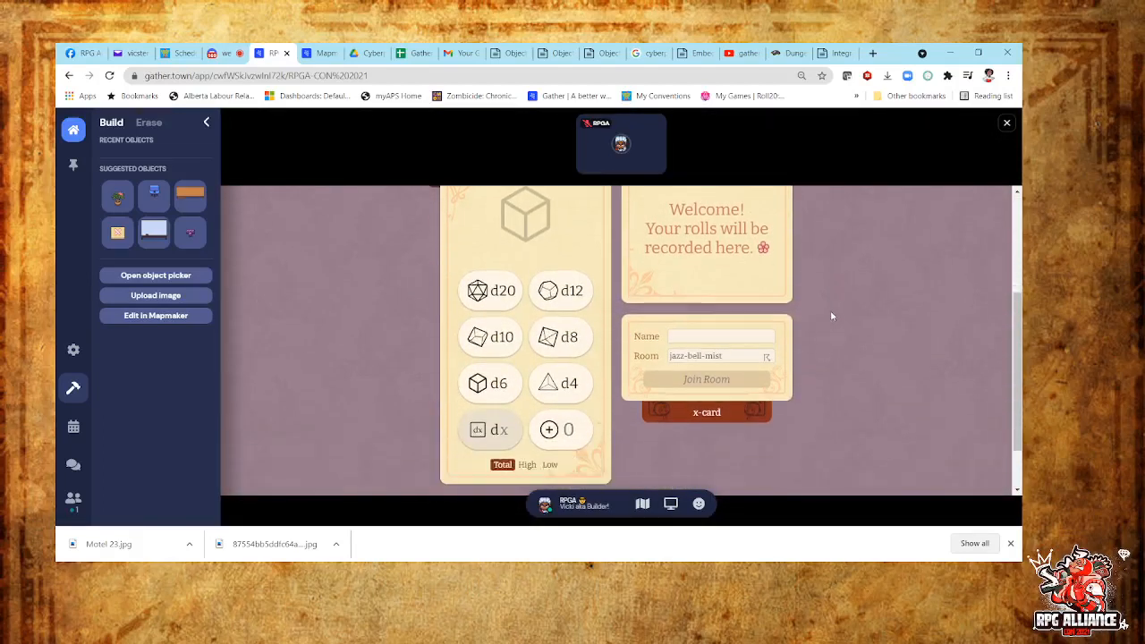
scroll(487, 346, up, 2)
scroll(488, 346, down, 2)
click(487, 346)
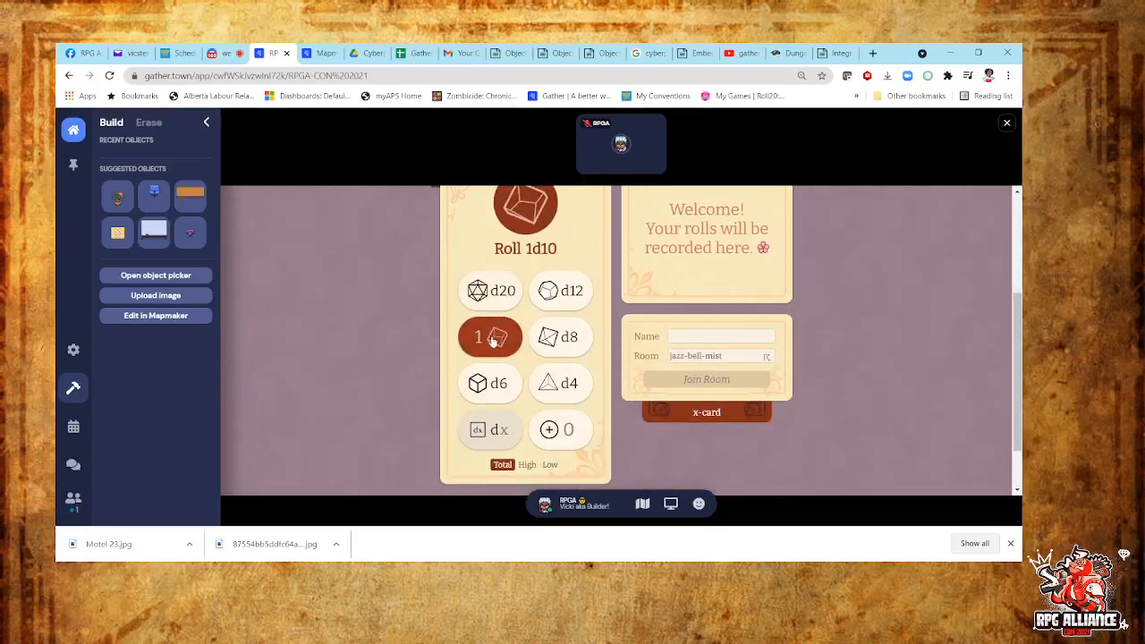
click(492, 341)
click(492, 341)
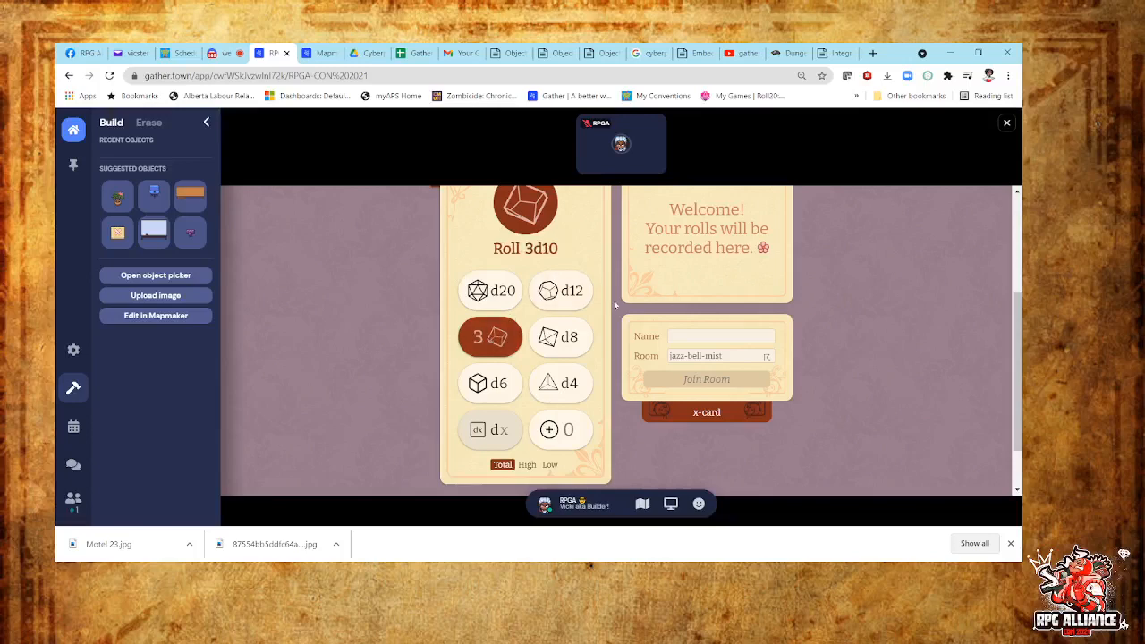
scroll(613, 300, up, 1)
scroll(613, 305, down, 2)
scroll(612, 299, up, 2)
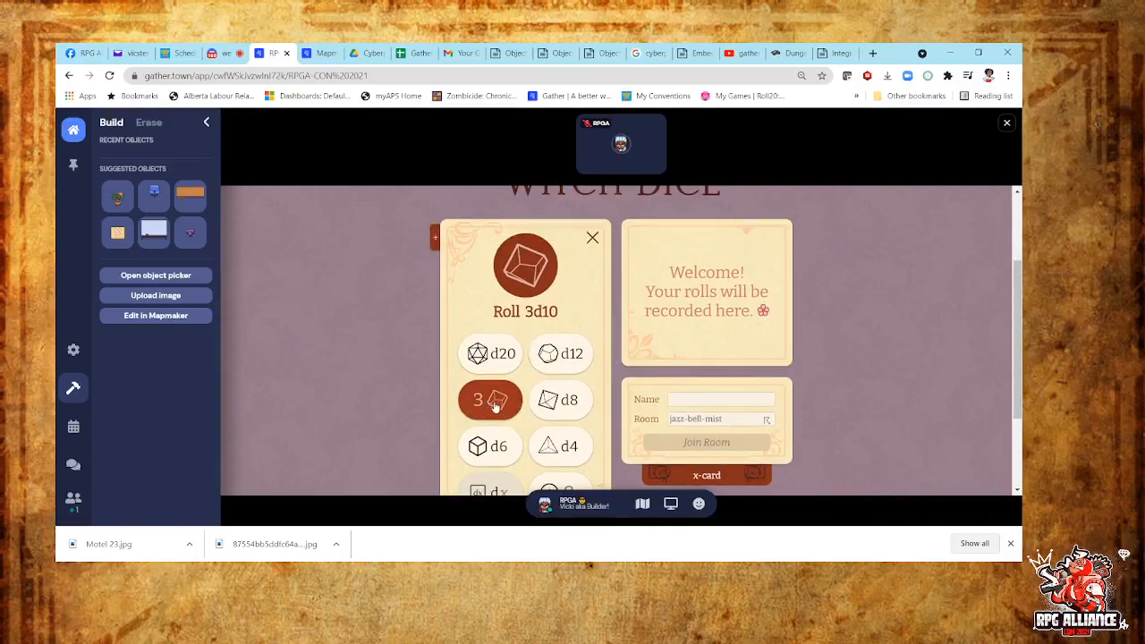
click(531, 280)
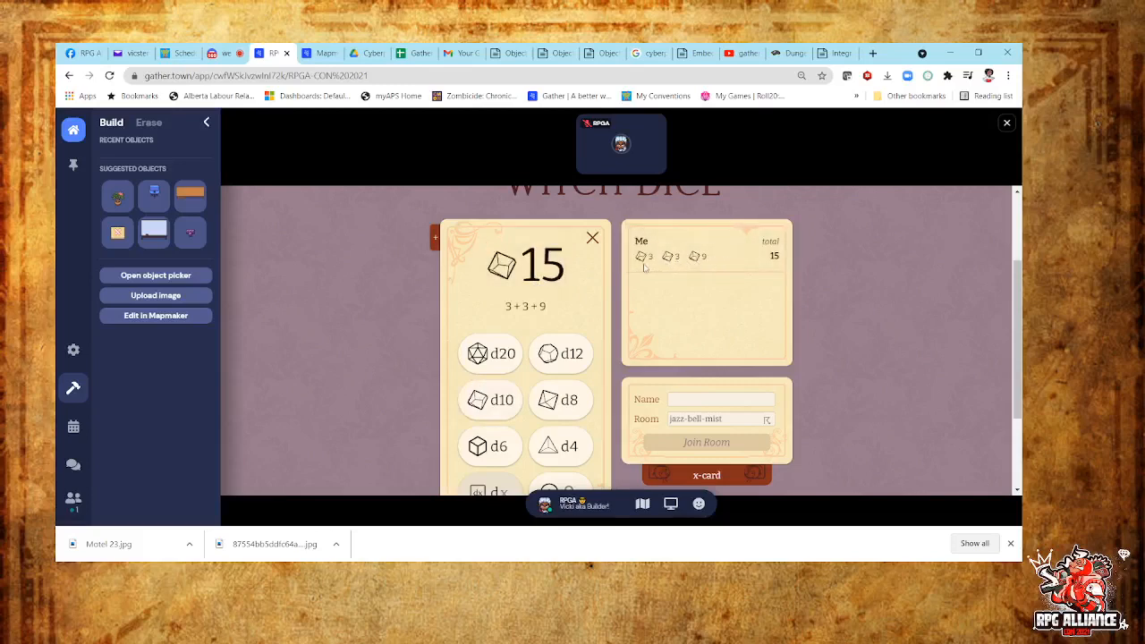
- Set two d6s in the dice roller and roll 2d6
scroll(726, 276, down, 1)
scroll(726, 275, down, 1)
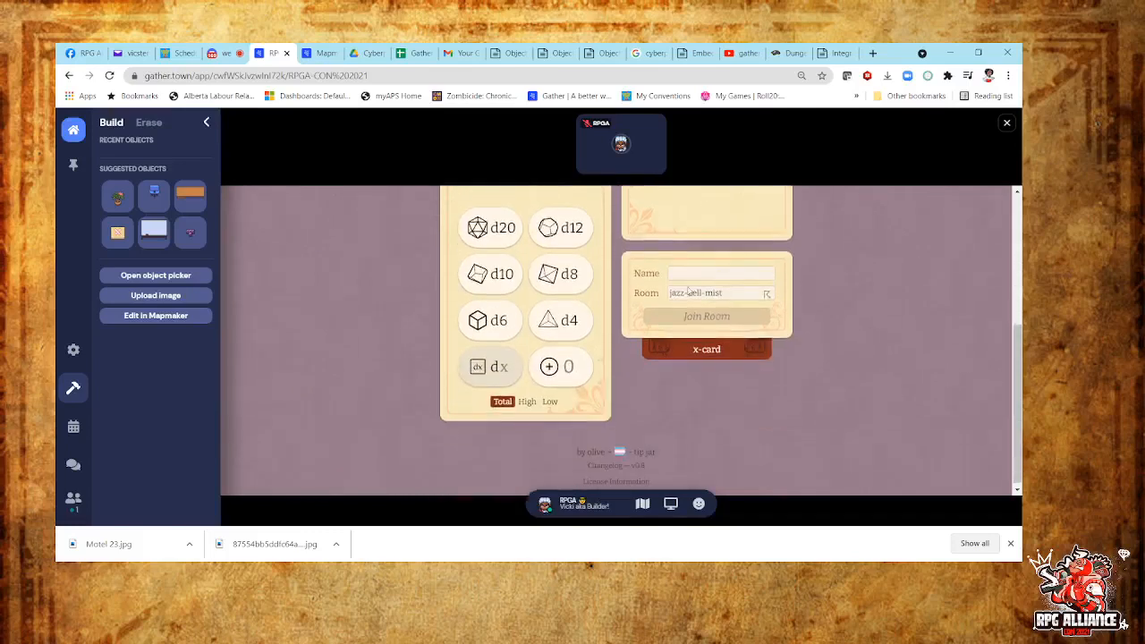
click(490, 330)
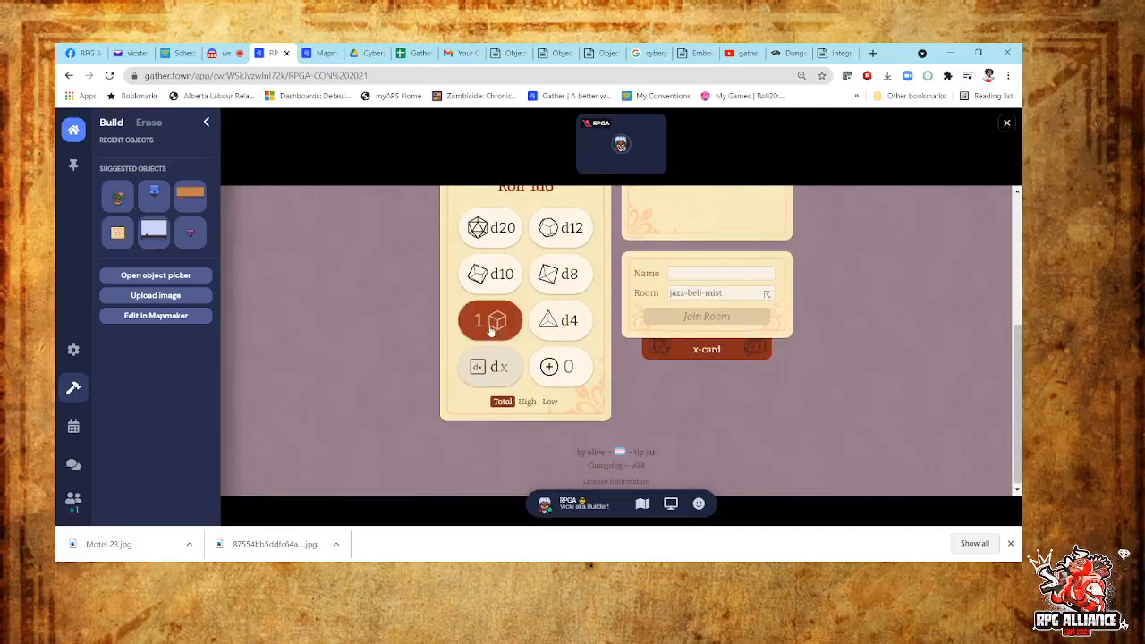
click(490, 331)
scroll(521, 328, up, 1)
scroll(521, 329, up, 1)
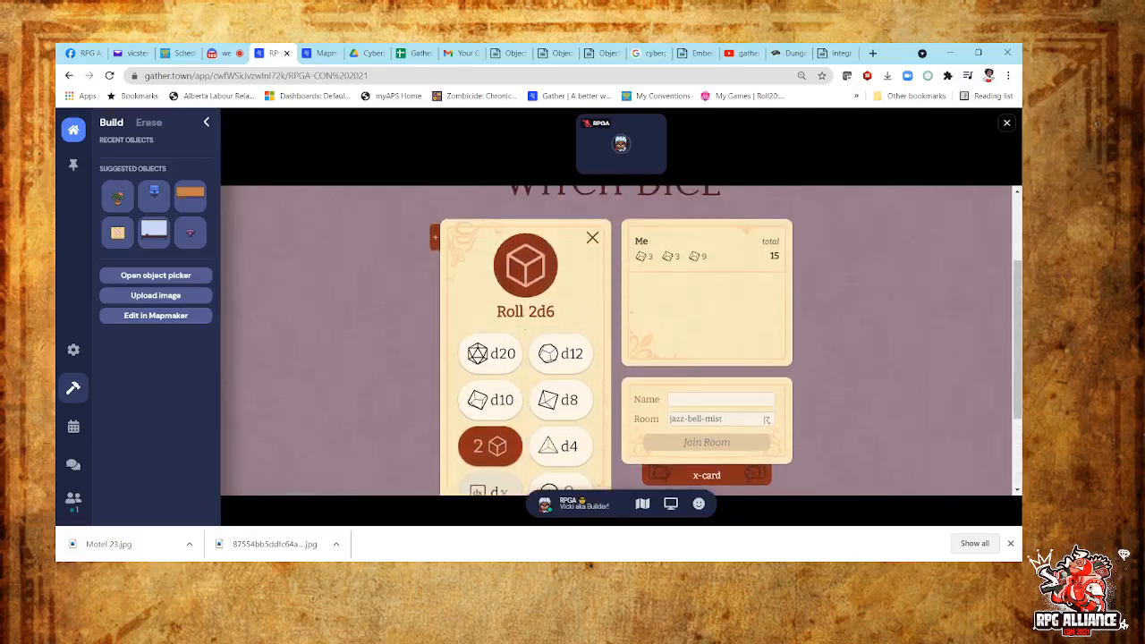
click(530, 292)
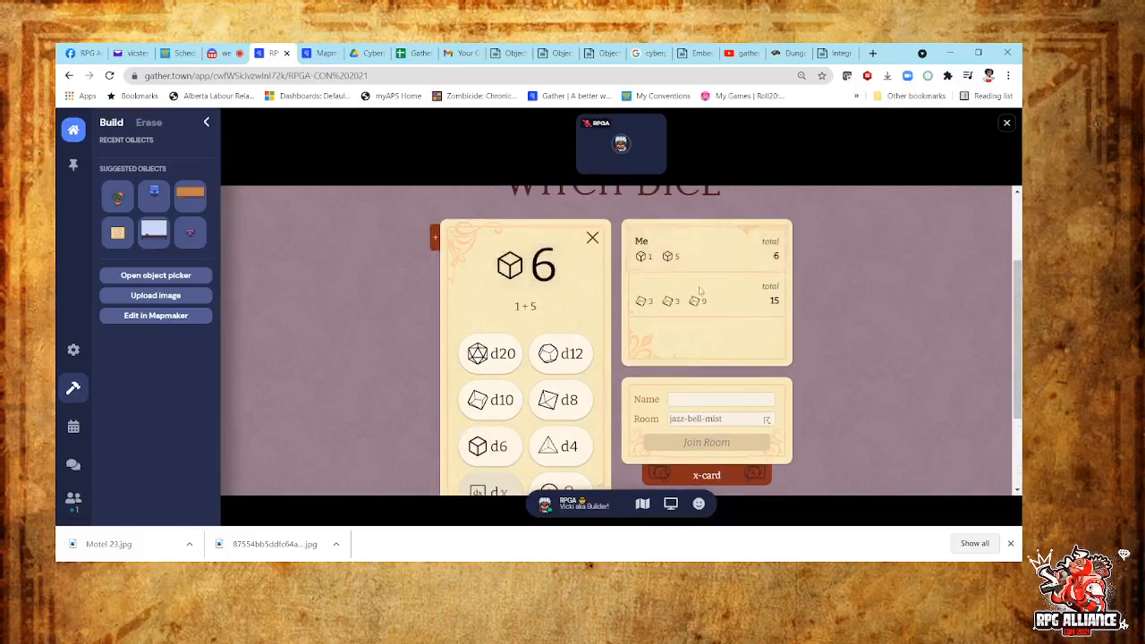
- Look over the room-joining fields and the recorded rolls, and close the dice roller
scroll(770, 324, down, 1)
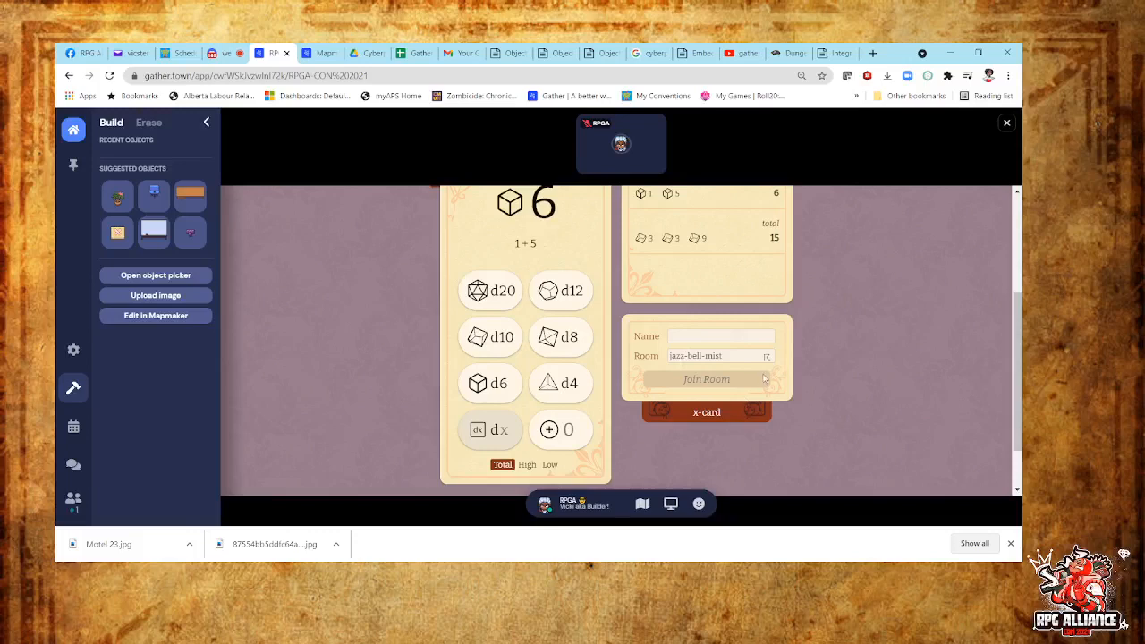
scroll(764, 379, up, 3)
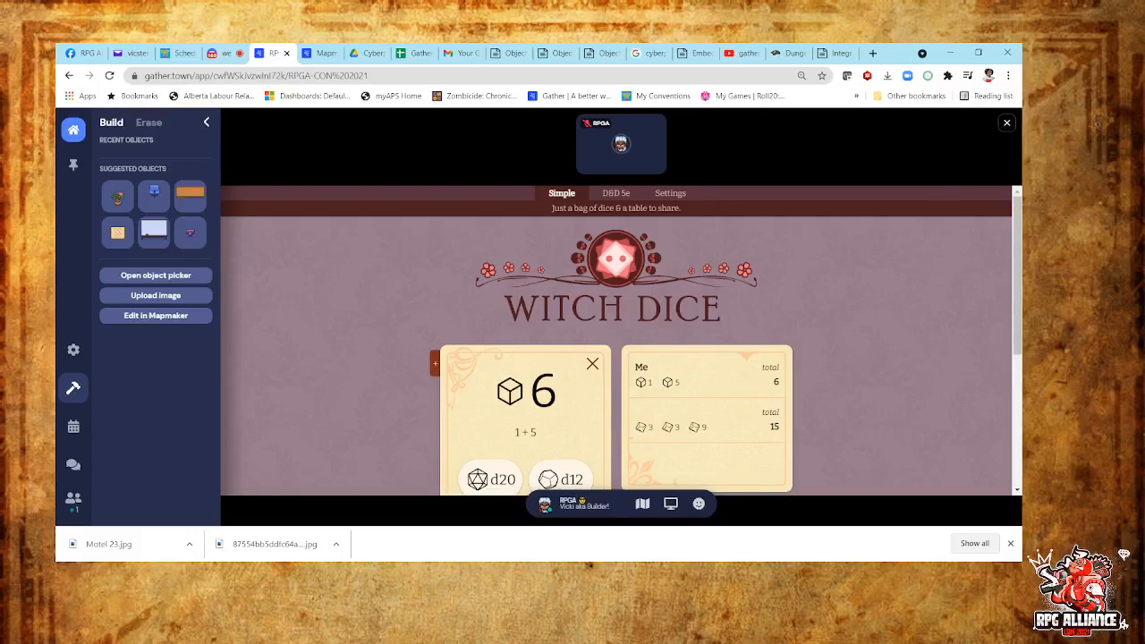
click(1006, 122)
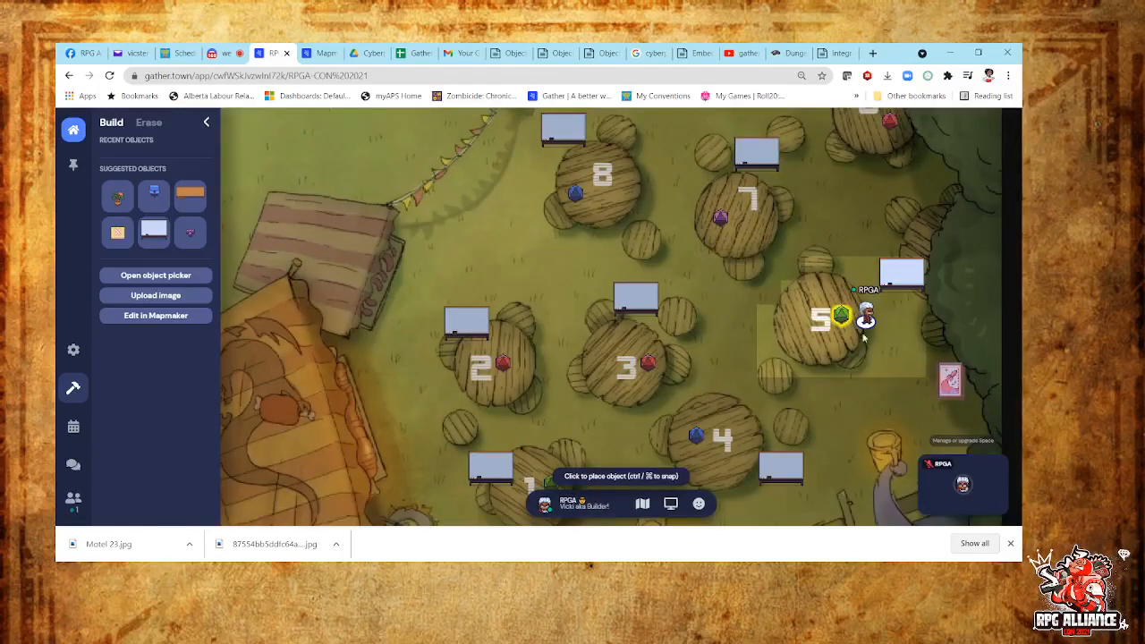
- Walk the avatar east past table 5's whiteboard and south to stand beside the pink map object
key(Right)
key(Right)
key(Right)
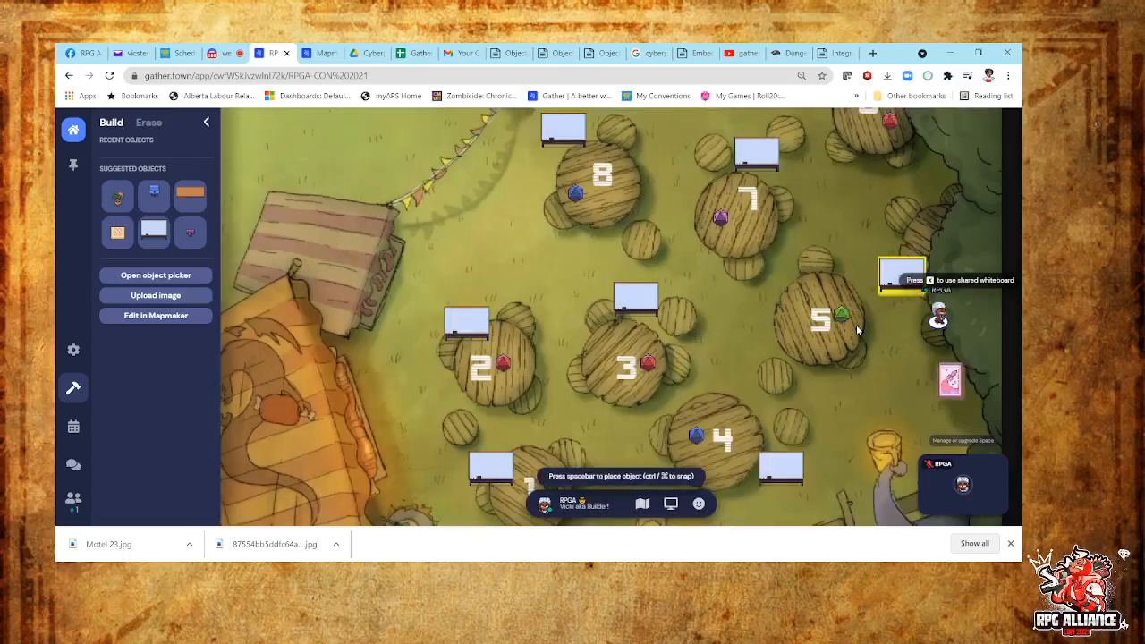
key(Left)
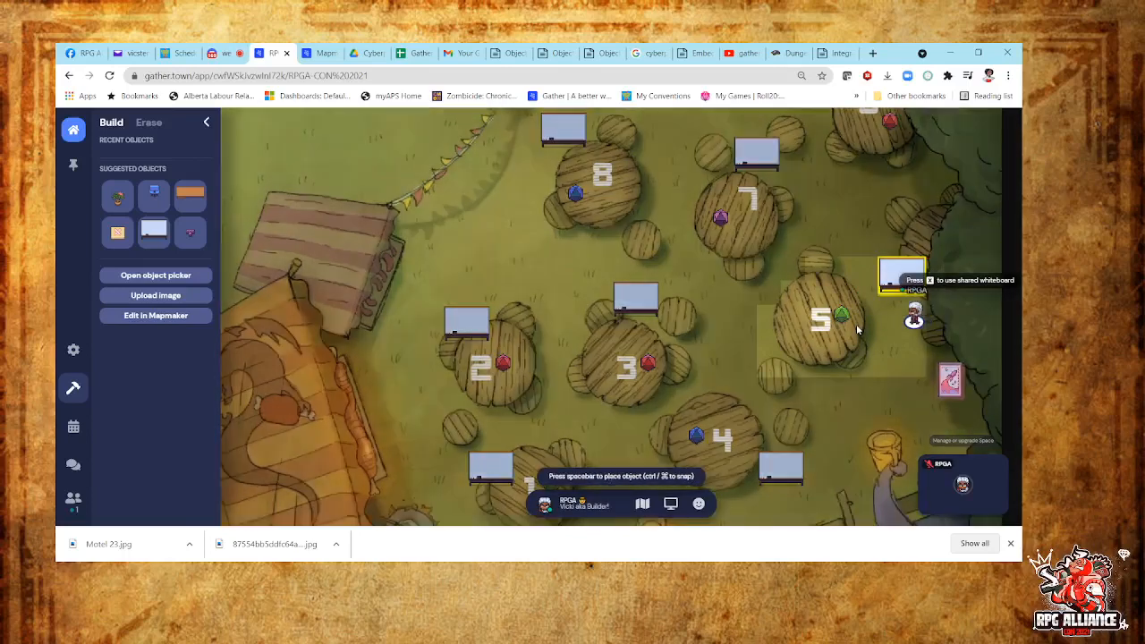
key(Down)
key(Down)
key(Down)
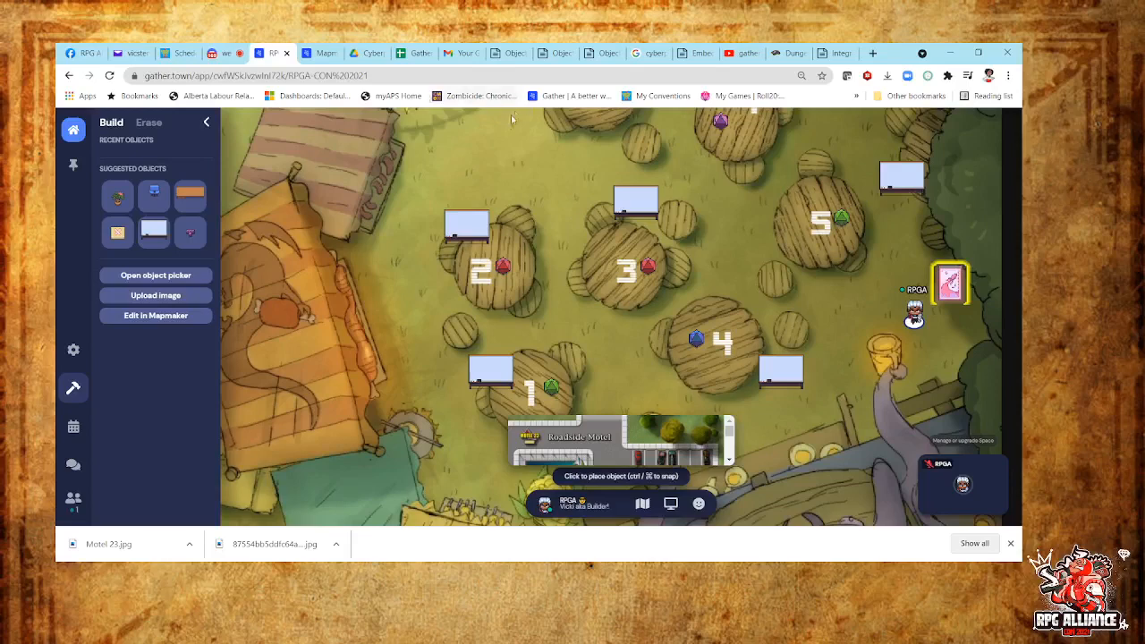
- Switch to the RPG Alliance Facebook group and look over its volunteer announcement and banner
click(87, 54)
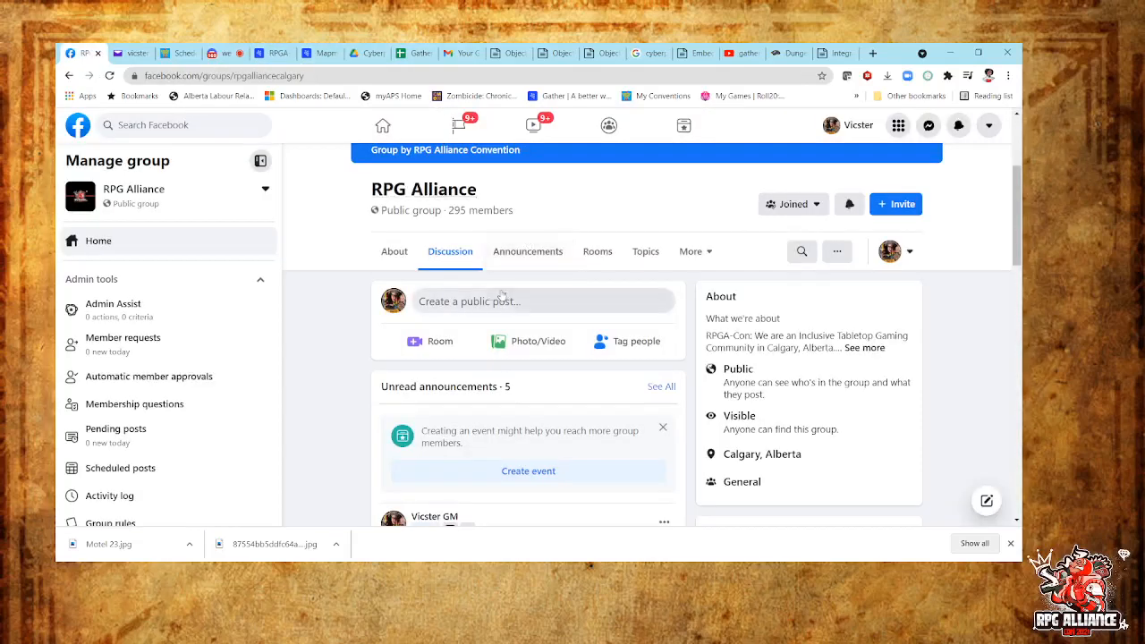
scroll(499, 285, up, 3)
scroll(499, 284, down, 4)
scroll(499, 283, down, 2)
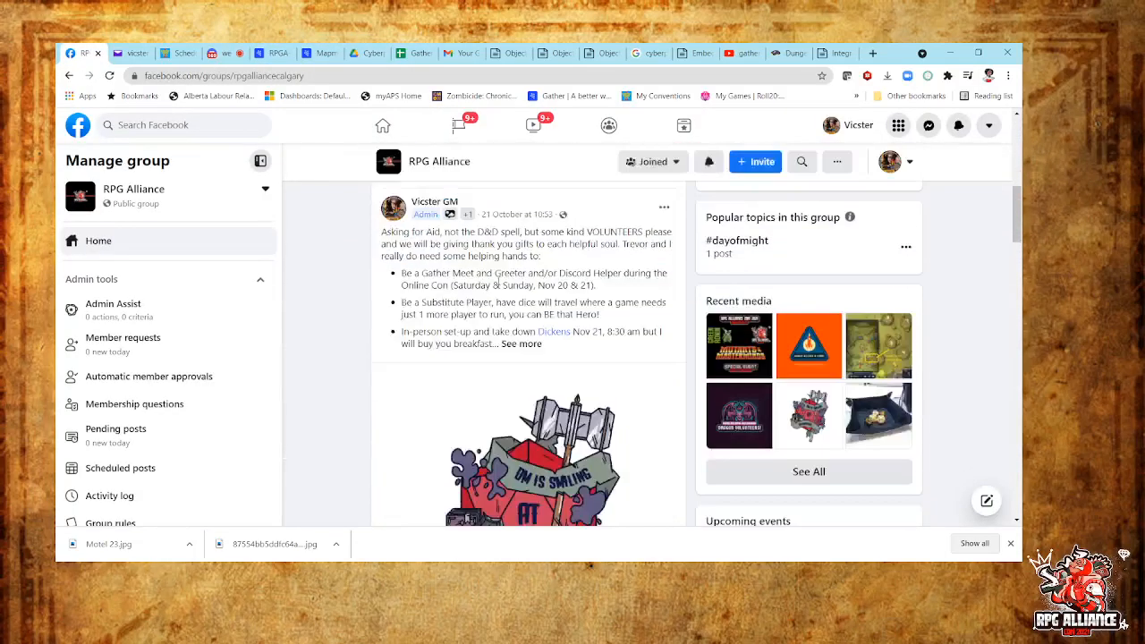
scroll(498, 283, up, 5)
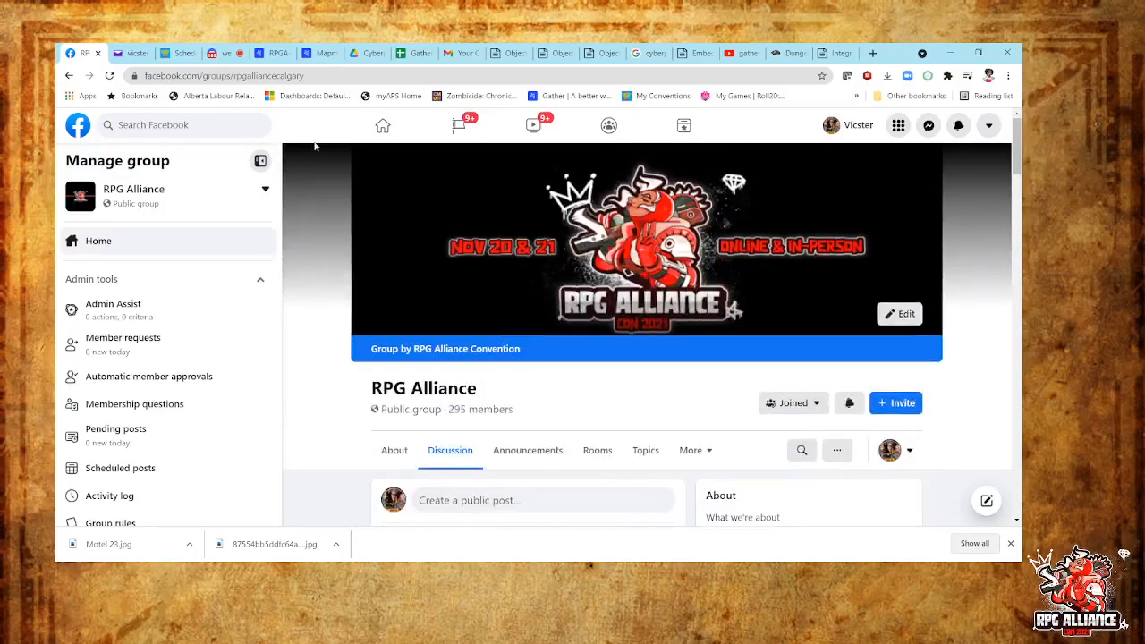
- Go to the Facebook home feed and reopen the RPG Alliance group from the shortcuts
click(384, 127)
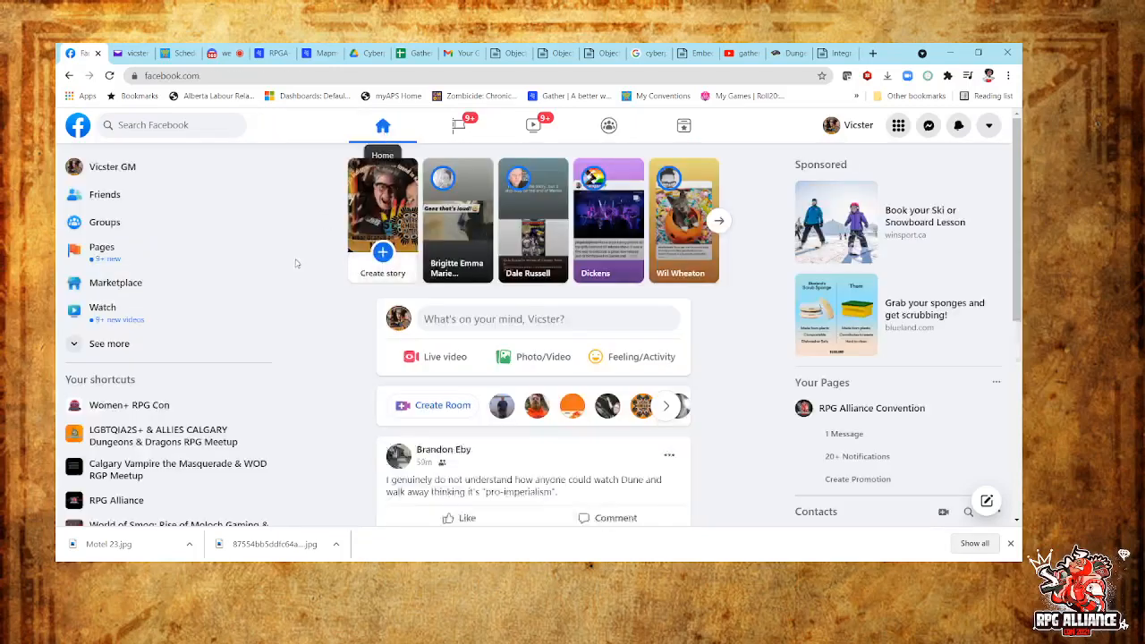
scroll(384, 286, down, 3)
scroll(134, 403, down, 1)
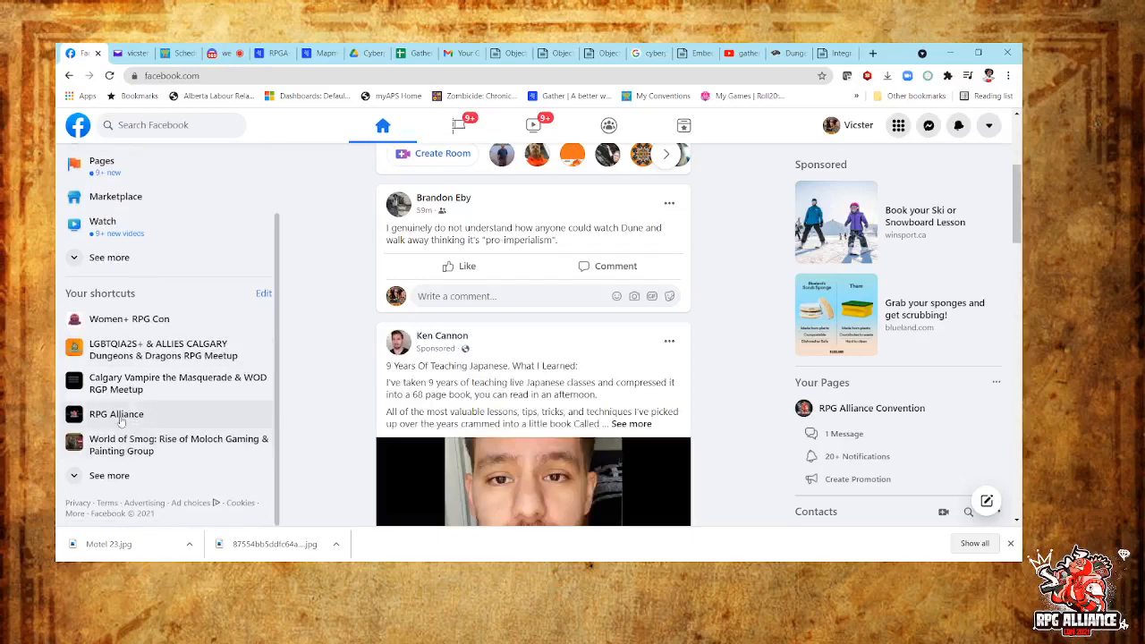
click(118, 414)
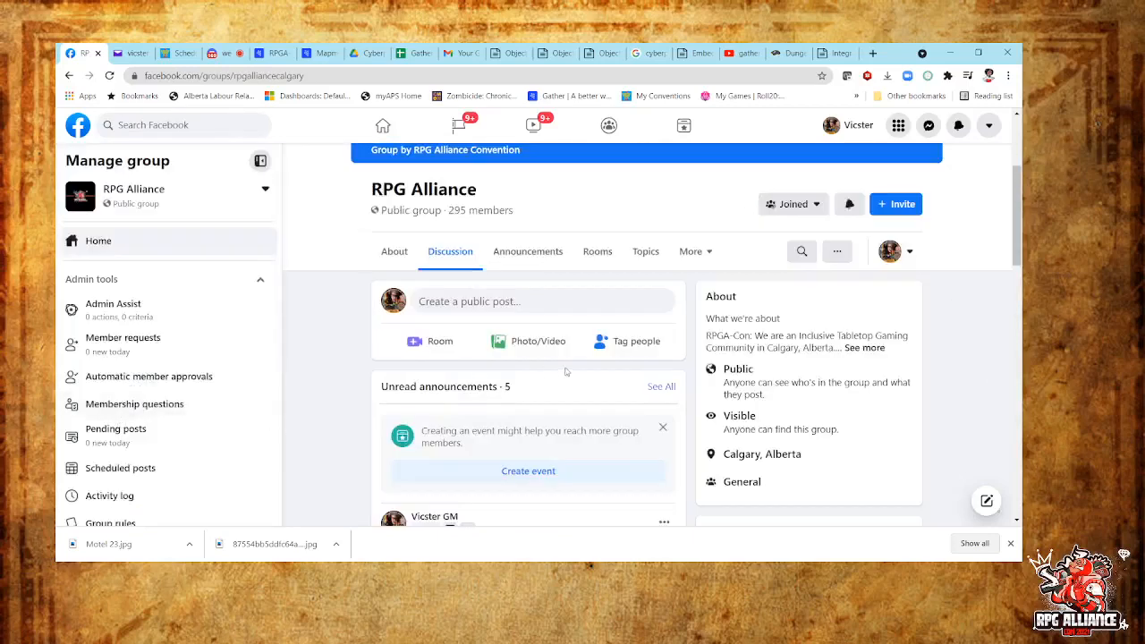
- Look through the posts in the RPG Alliance group and return to its banner
scroll(574, 365, down, 6)
scroll(573, 361, down, 10)
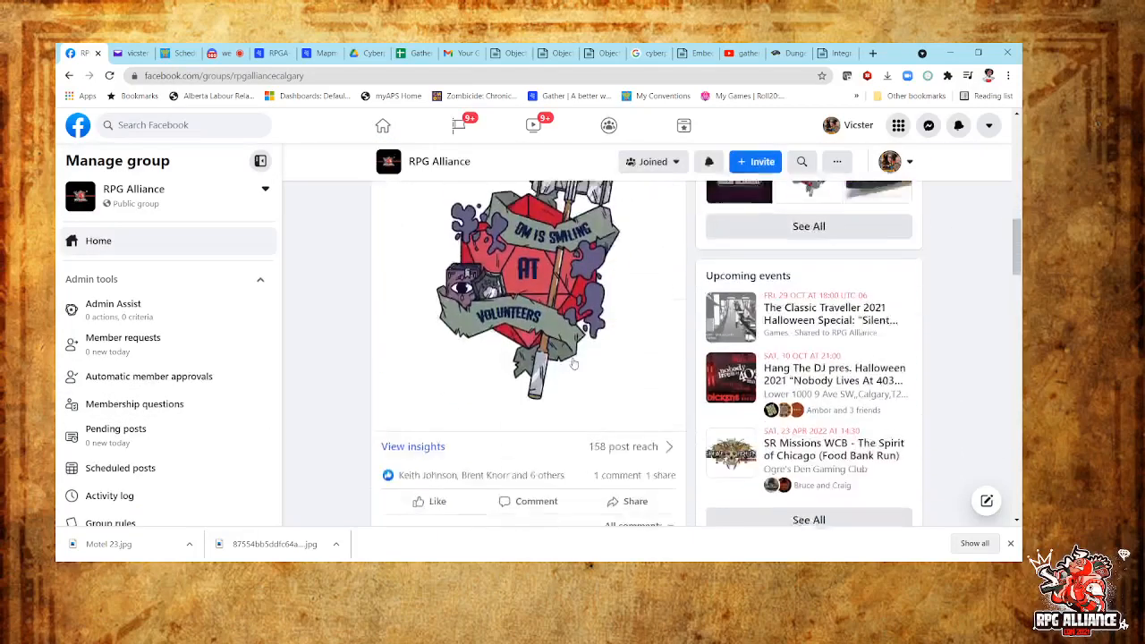
scroll(573, 362, down, 6)
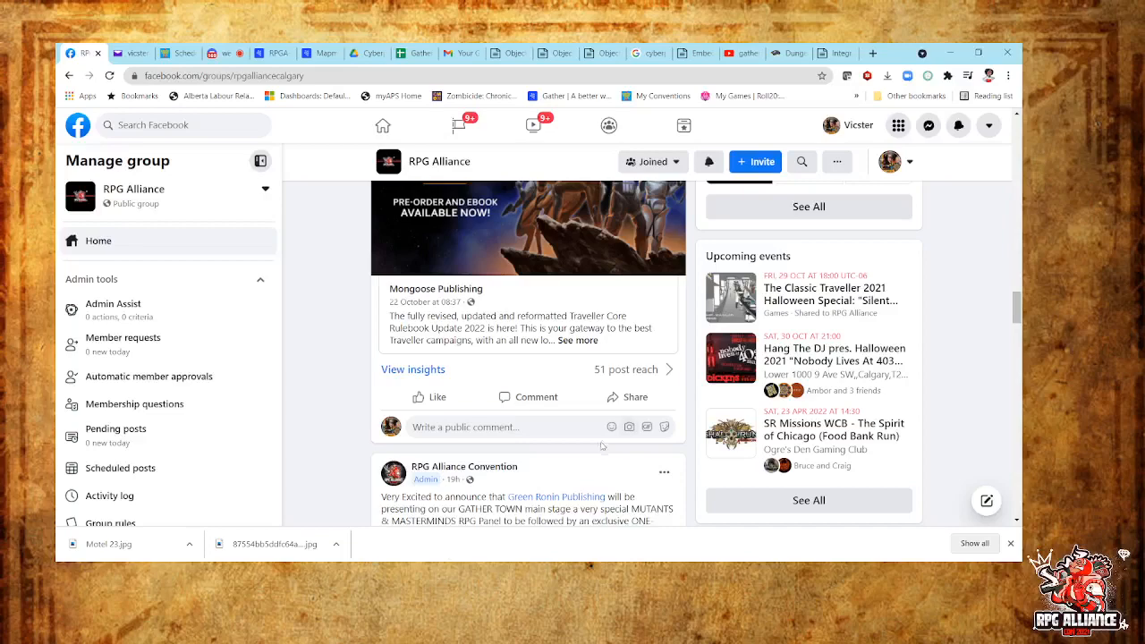
scroll(603, 446, down, 3)
scroll(583, 448, down, 10)
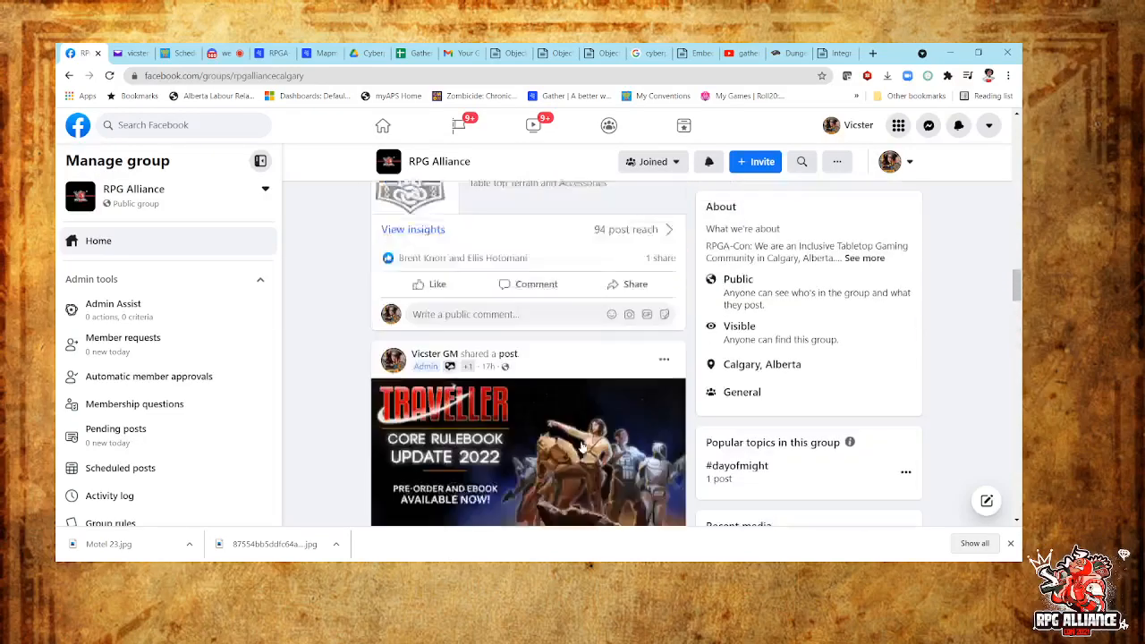
scroll(580, 441, up, 15)
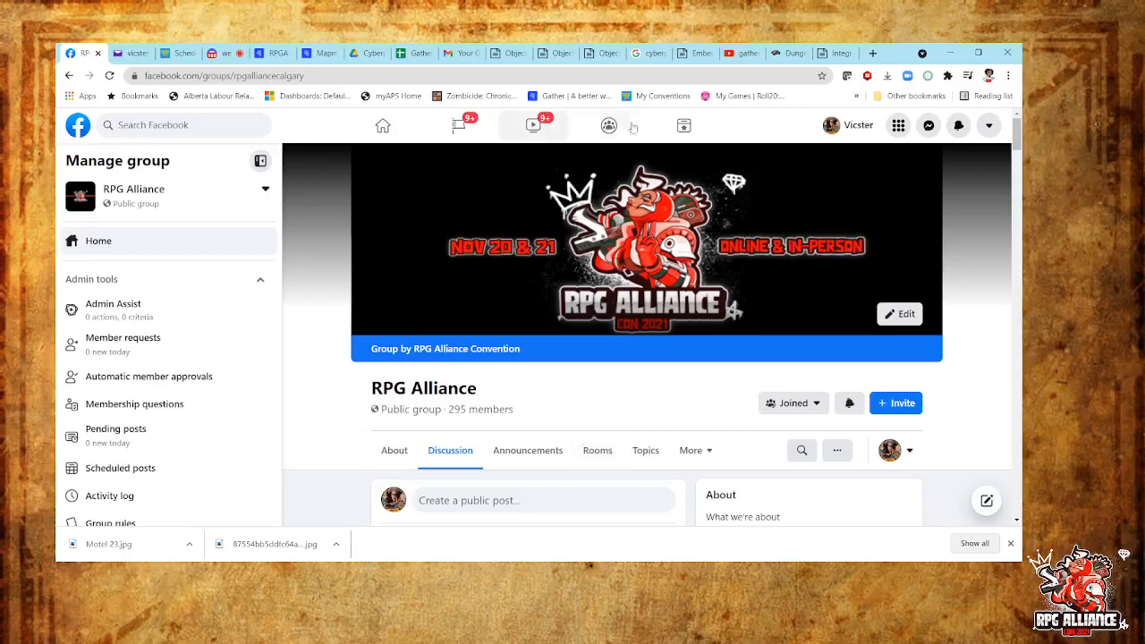
- Check the space in Gather's Mapmaker, return to the RPGA-CON 2021 space, and examine the Roadside Motel map preview
click(315, 53)
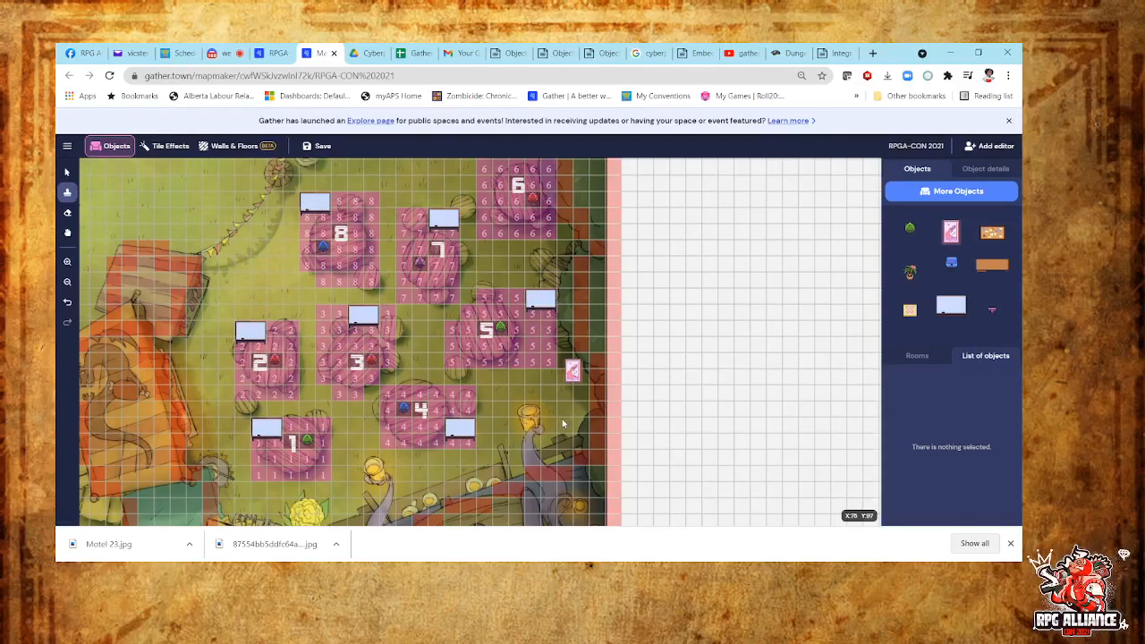
click(273, 53)
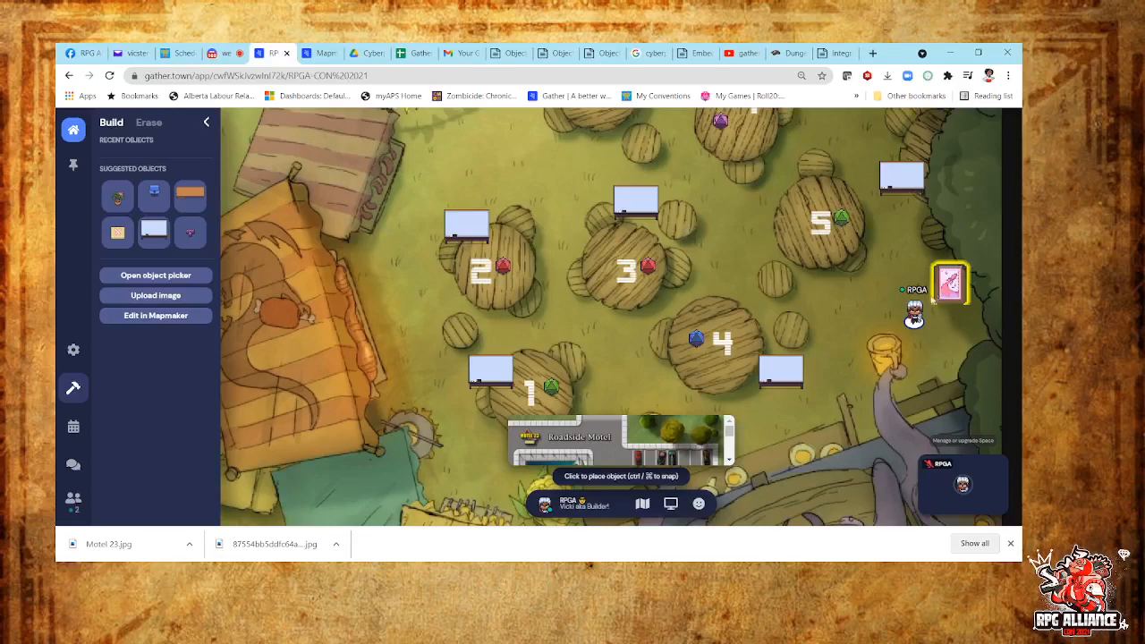
scroll(675, 418, down, 3)
scroll(676, 418, up, 3)
scroll(677, 419, down, 1)
scroll(677, 419, down, 3)
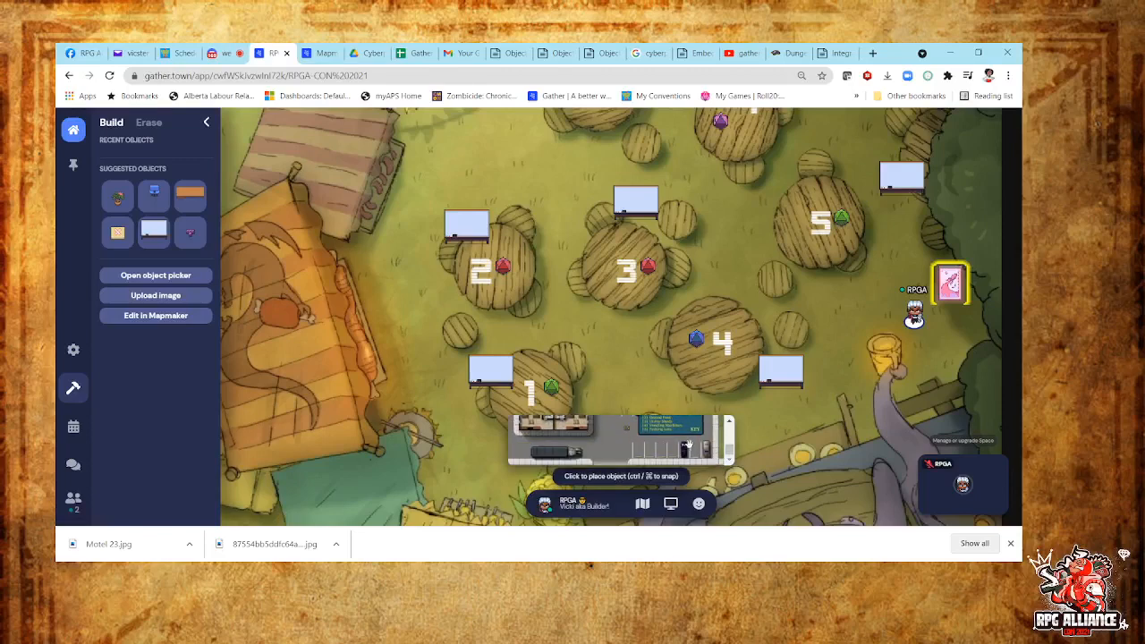
scroll(688, 436, down, 3)
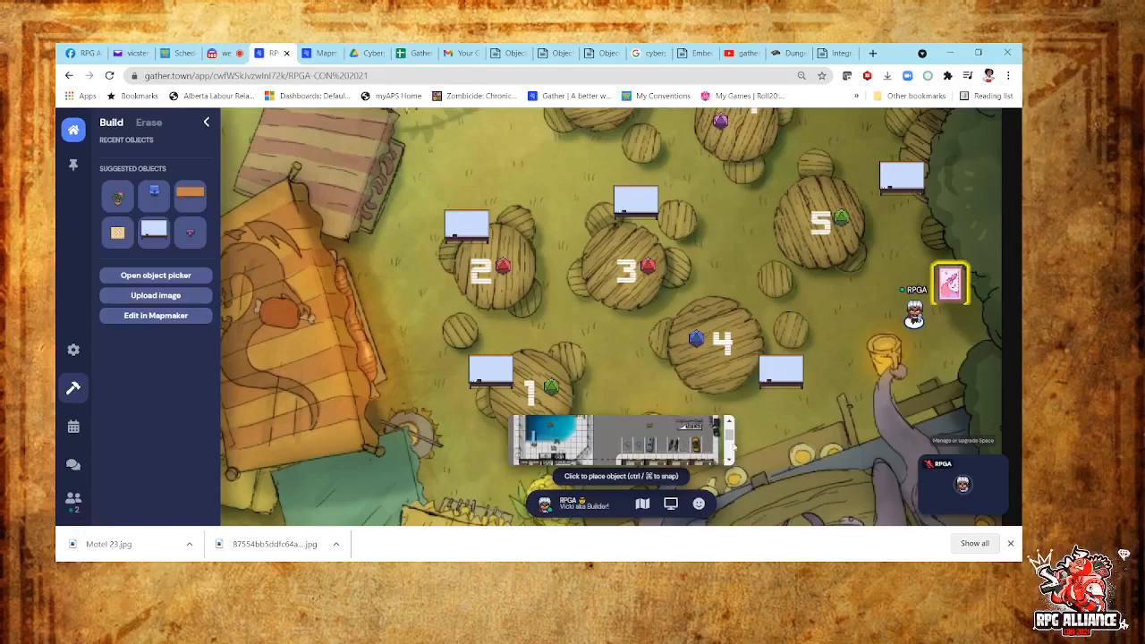
- Reposition the avatar beside the pink map object, shift the small preview, and open the full Roadside Motel map
key(Up)
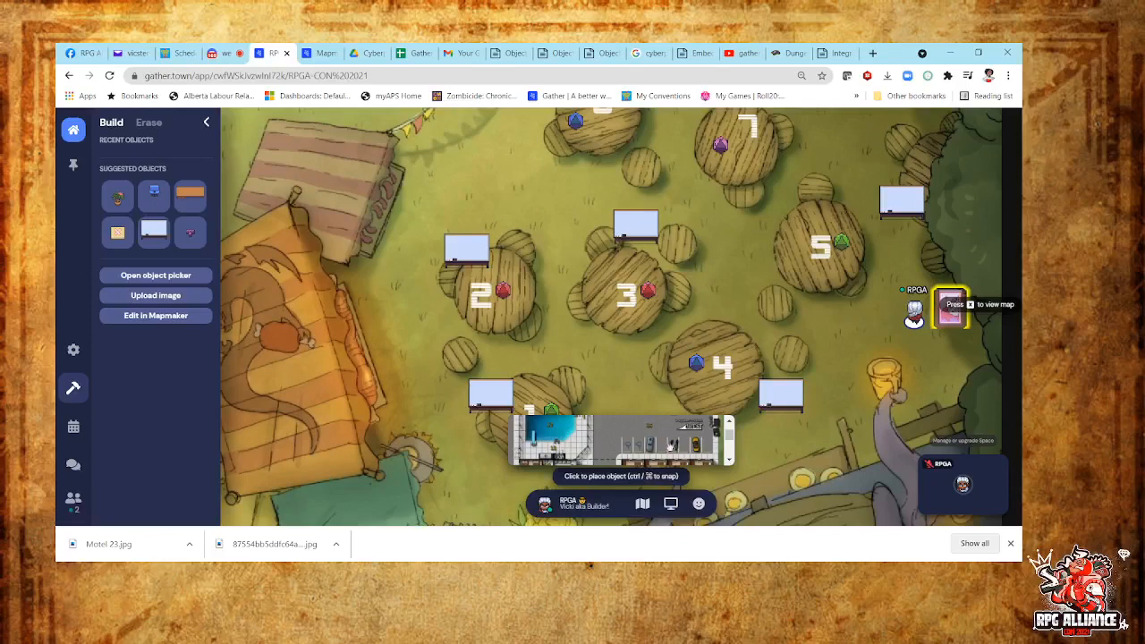
drag(729, 435, 651, 379)
key(Down)
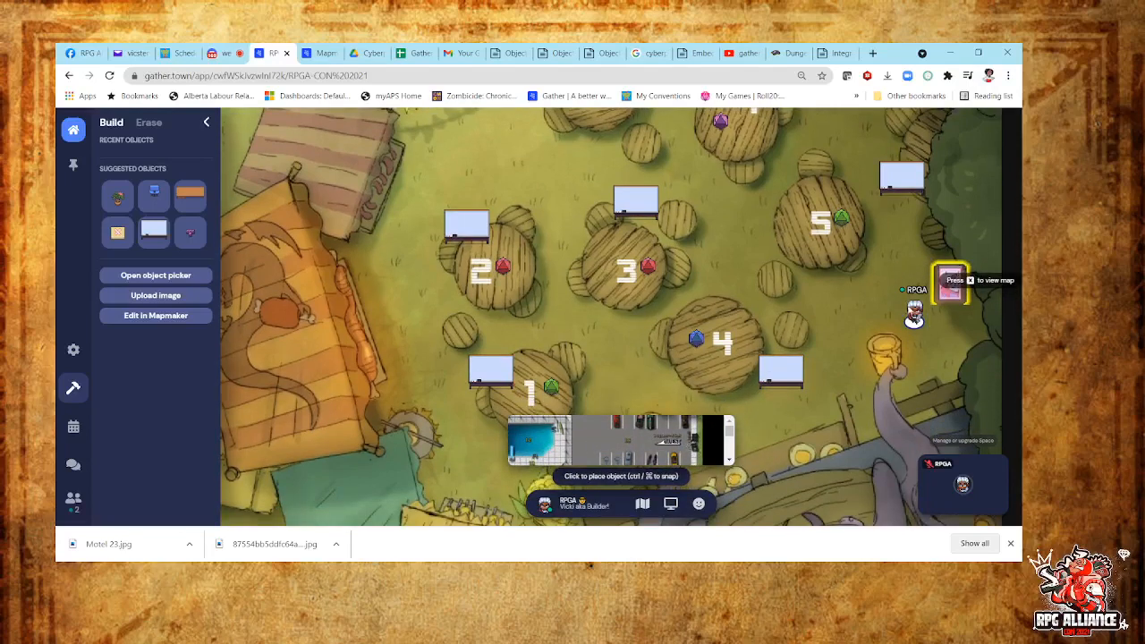
key(x)
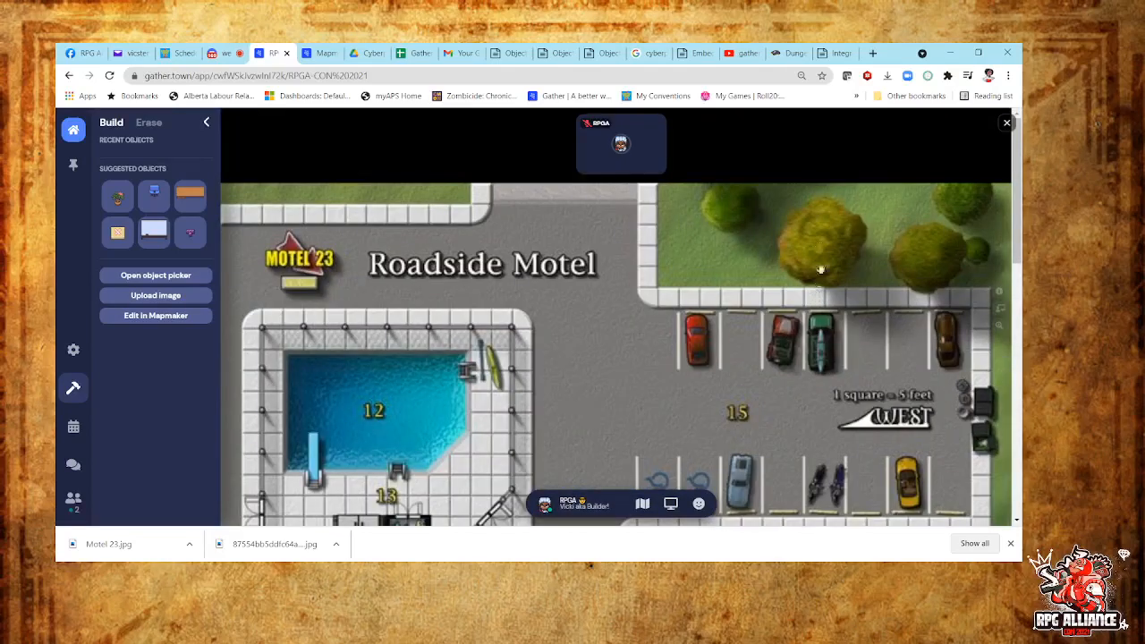
- Look over the Roadside Motel map from the pool and parking lot down to the numbered room key
scroll(778, 288, down, 1)
scroll(778, 288, down, 3)
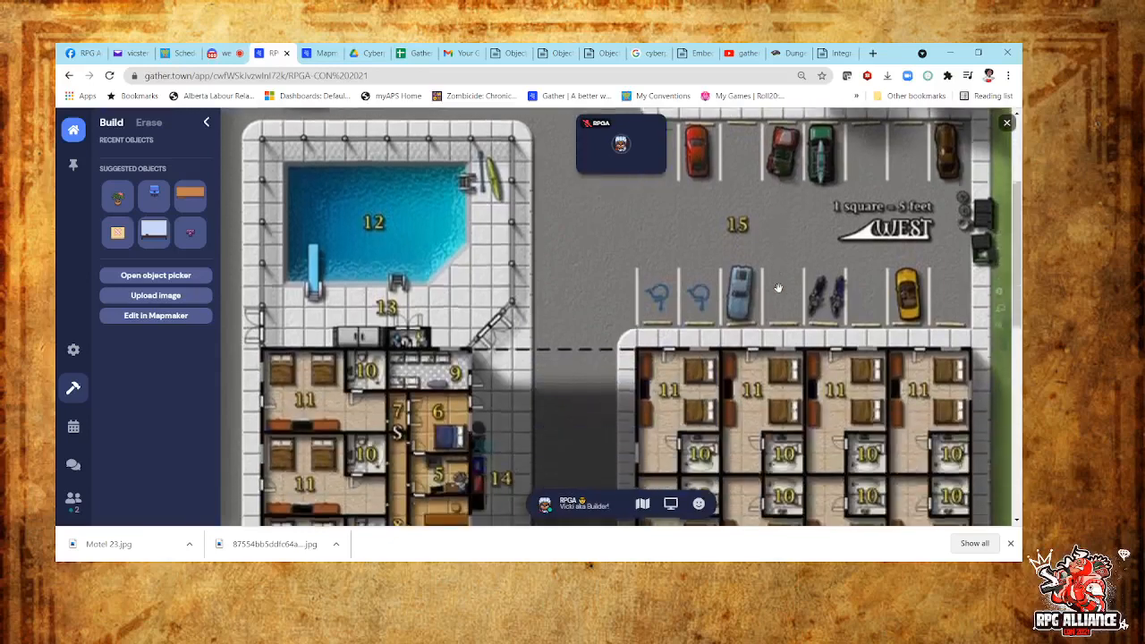
scroll(778, 286, up, 4)
scroll(778, 285, down, 9)
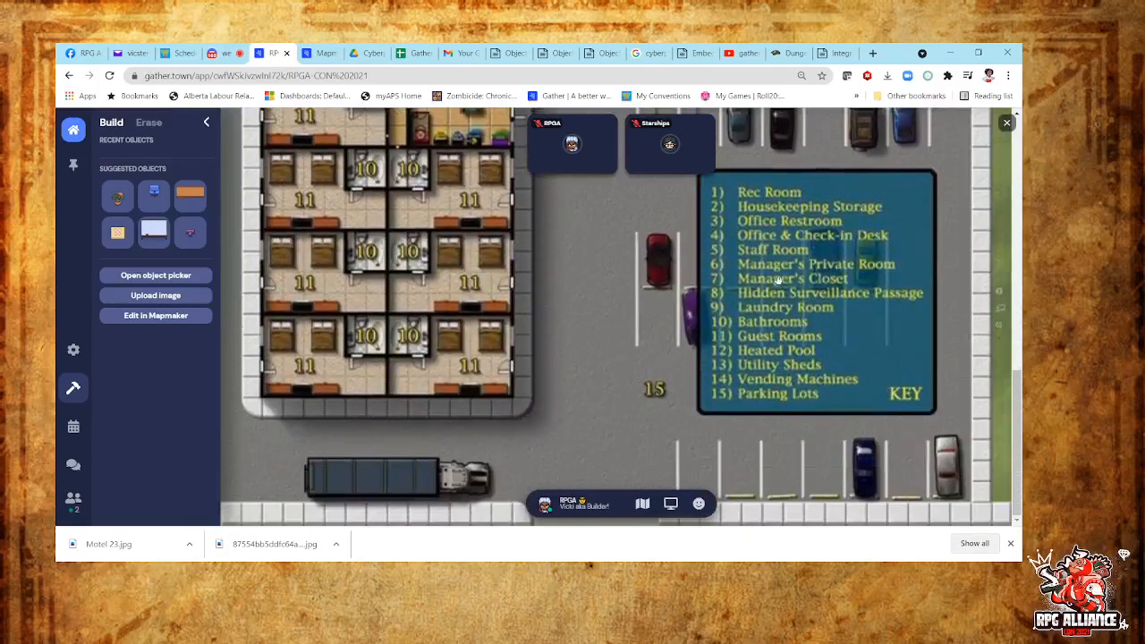
- Check Gather's integrated games help article and read the image format and size requirements in the embedded images article
click(834, 53)
scroll(684, 285, up, 3)
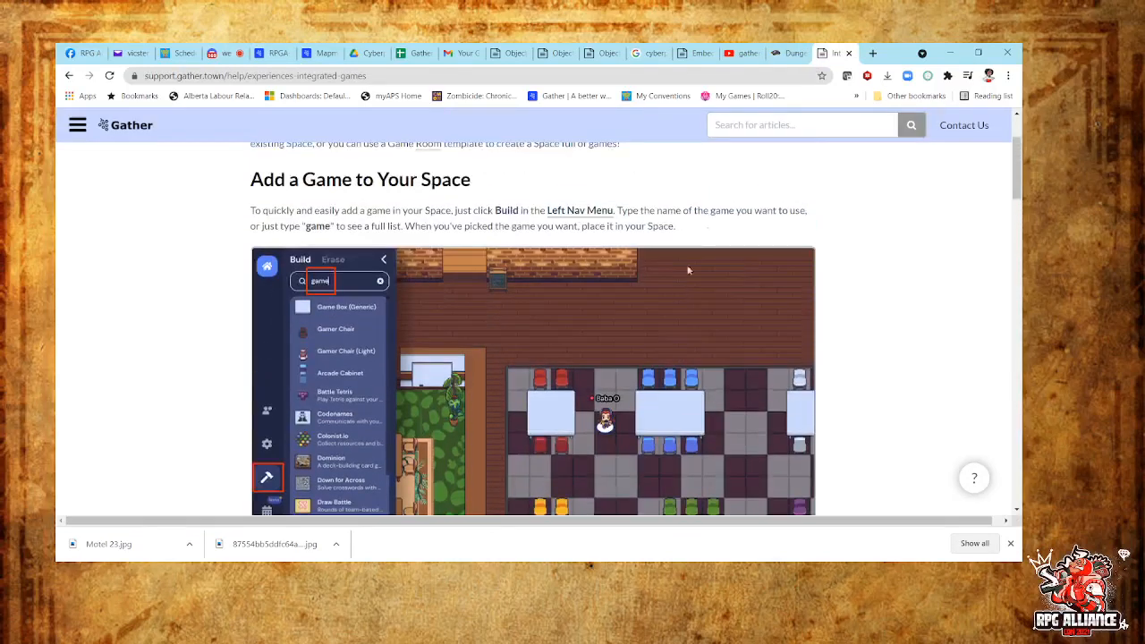
click(700, 53)
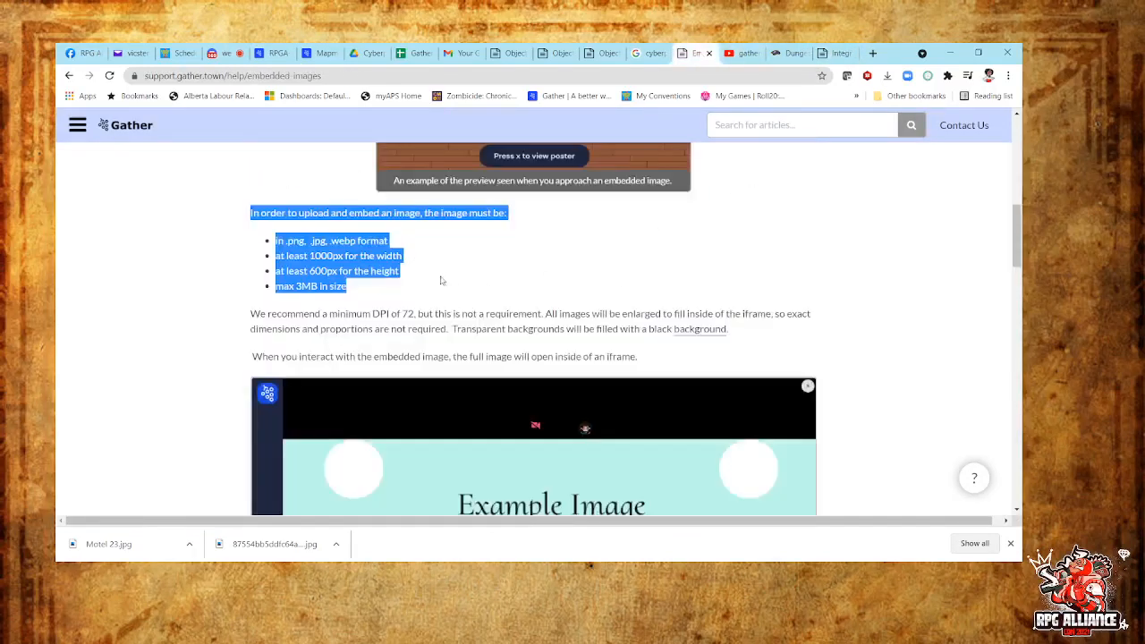
click(451, 270)
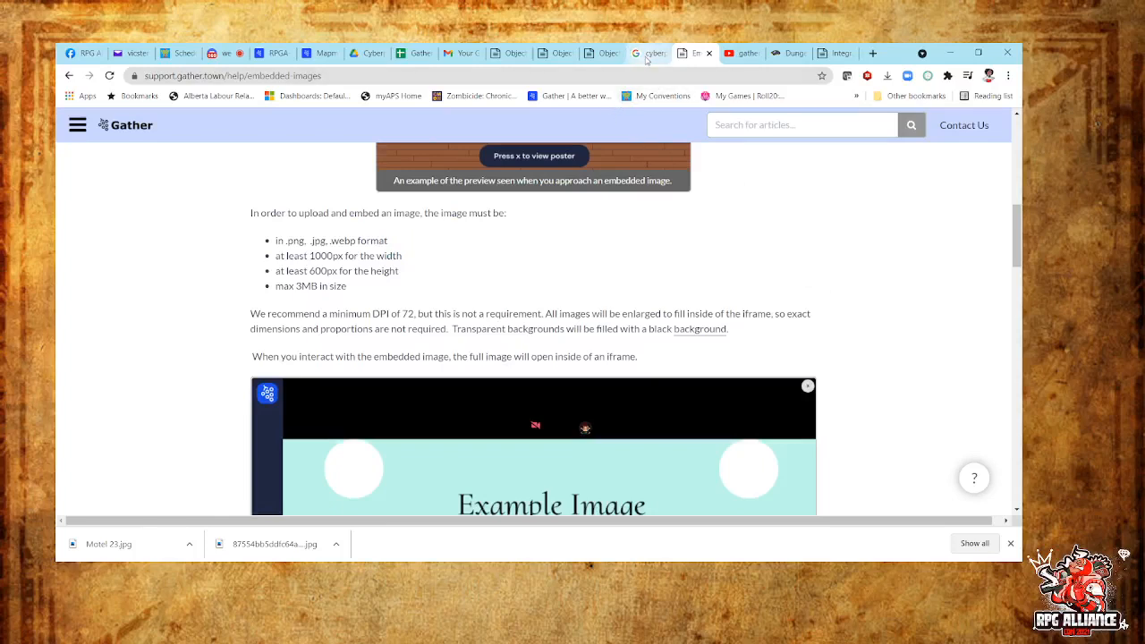
- Return to the RPGA-CON 2021 space, look over the full Roadside Motel map, and close it
click(279, 60)
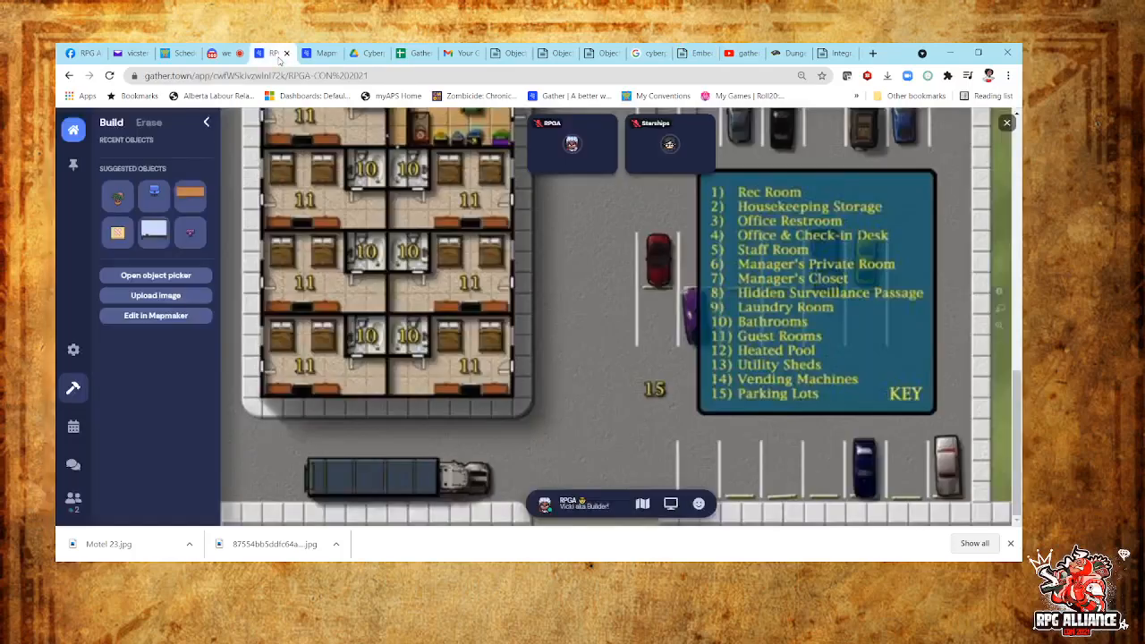
scroll(804, 272, up, 3)
scroll(803, 268, down, 3)
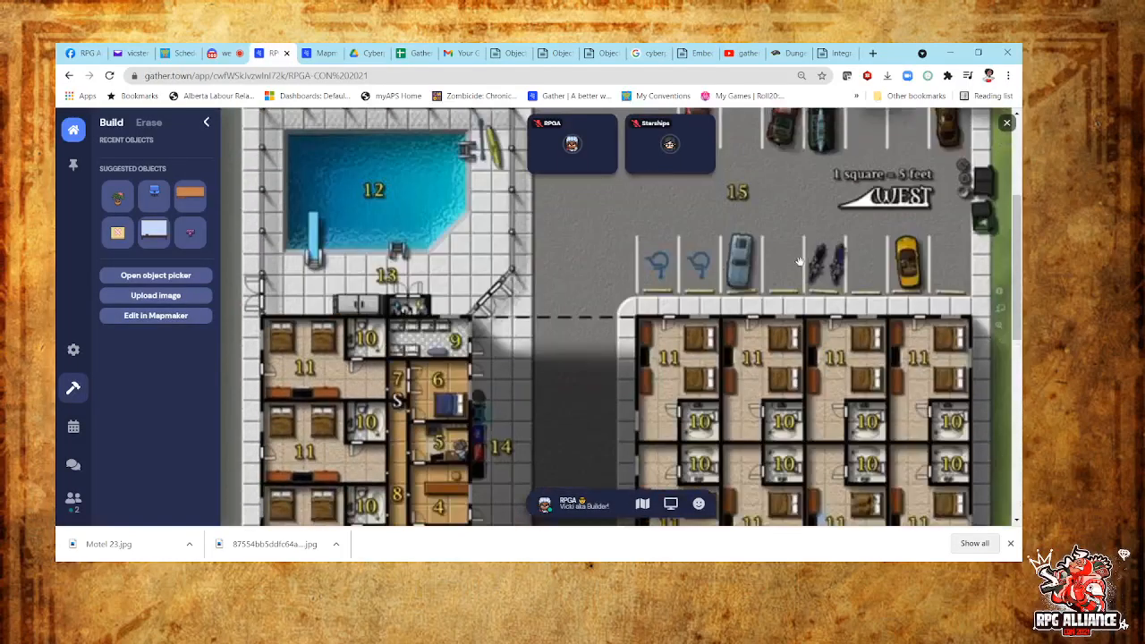
scroll(798, 259, up, 3)
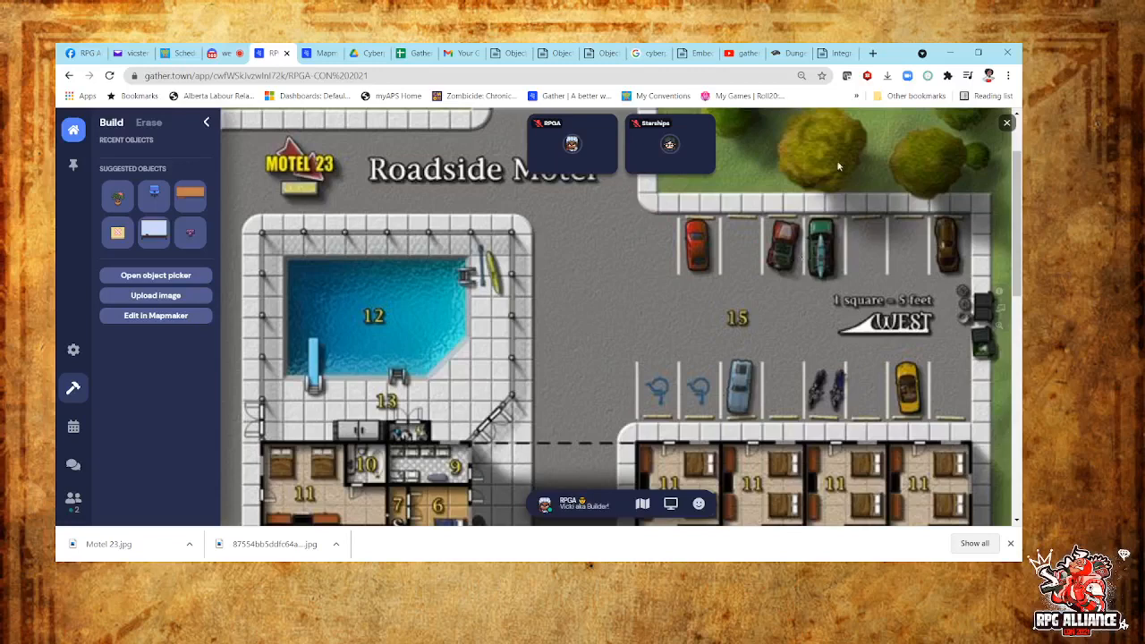
mouse_move(685, 166)
click(1007, 123)
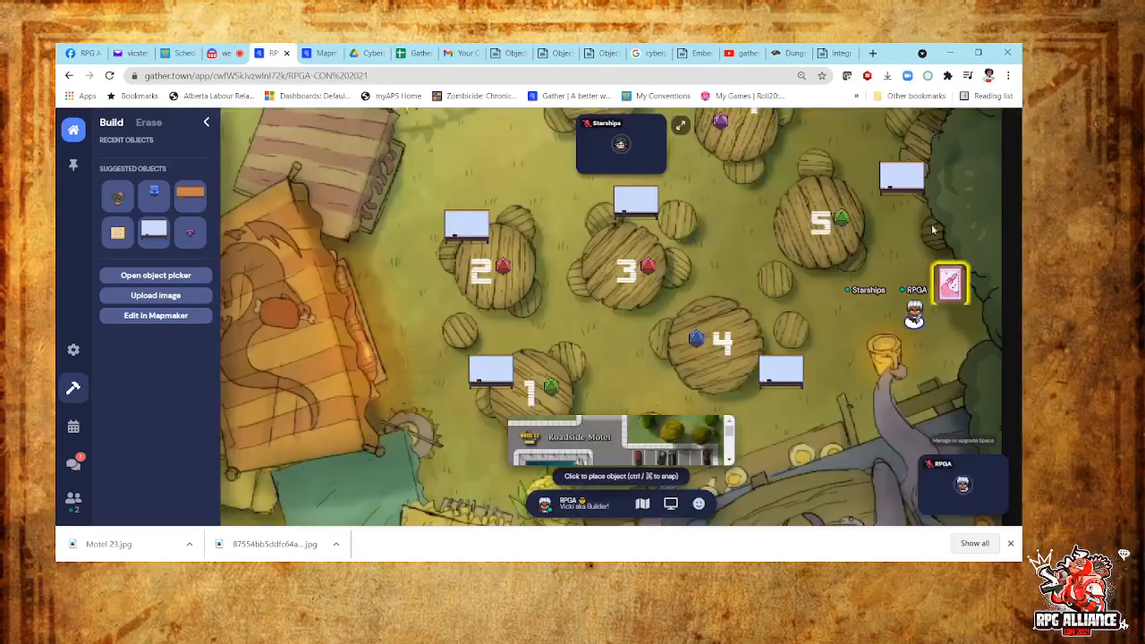
- Unmute the microphone and walk the avatar up to the shared whiteboard beside table 5
mouse_move(926, 472)
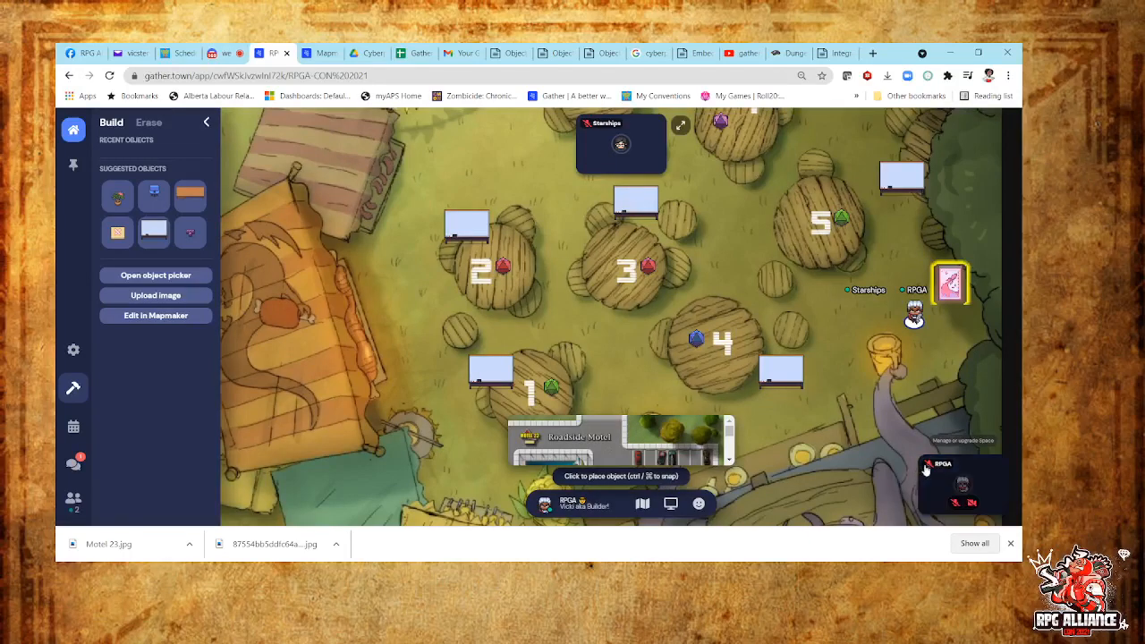
click(952, 504)
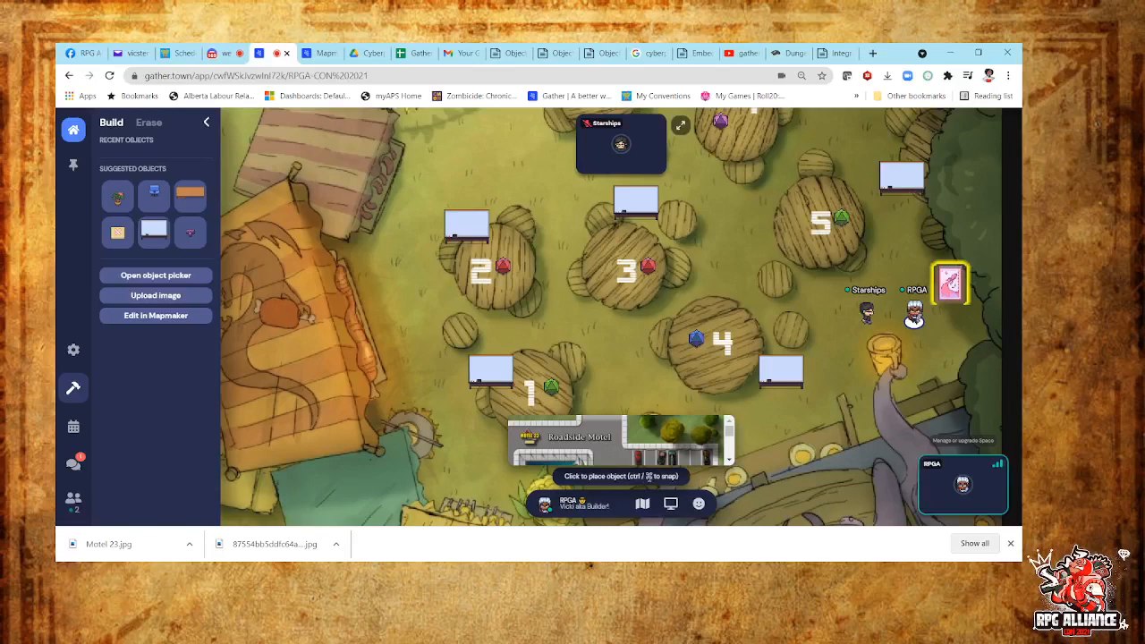
key(Up)
key(Up)
key(Up)
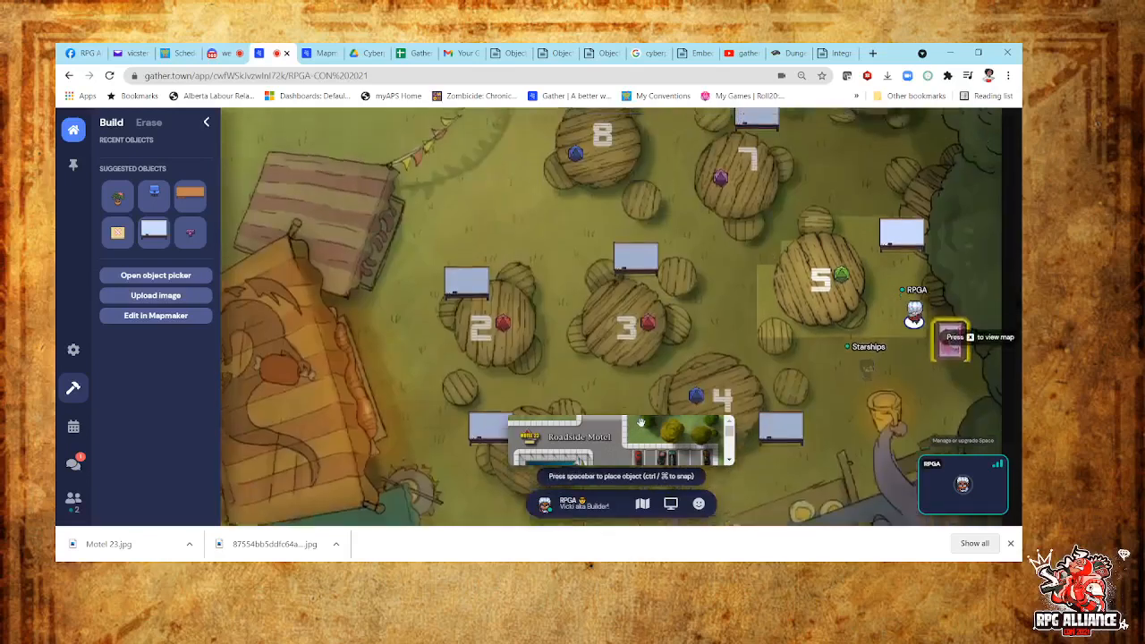
key(Left)
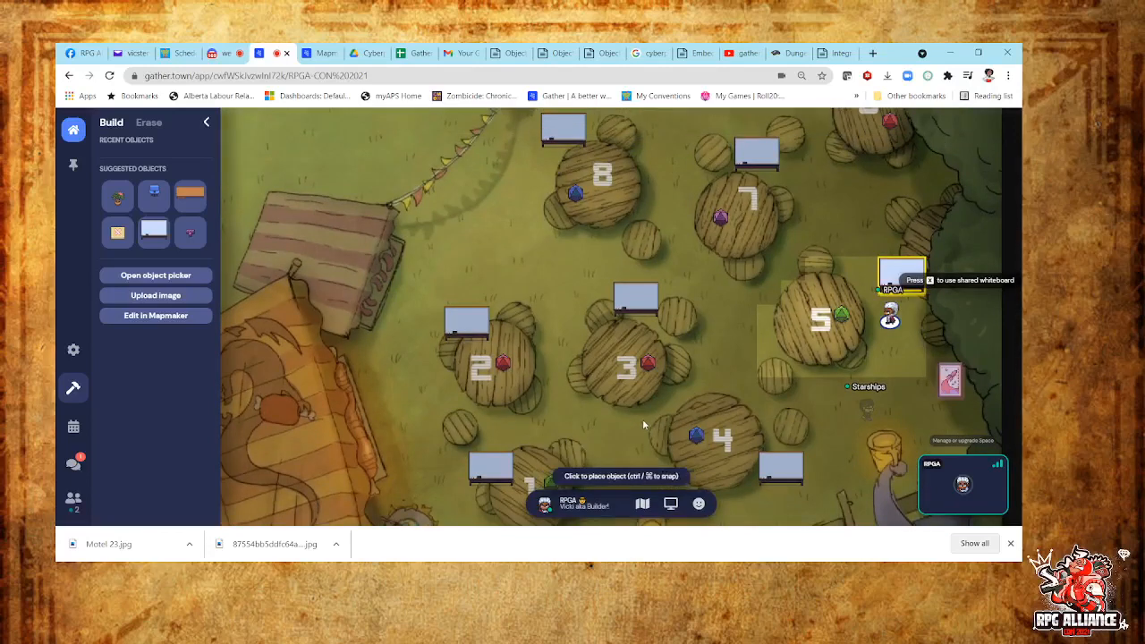
- Walk the avatar out of table 5's private area, back inside it, and out again
key(Down)
key(Down)
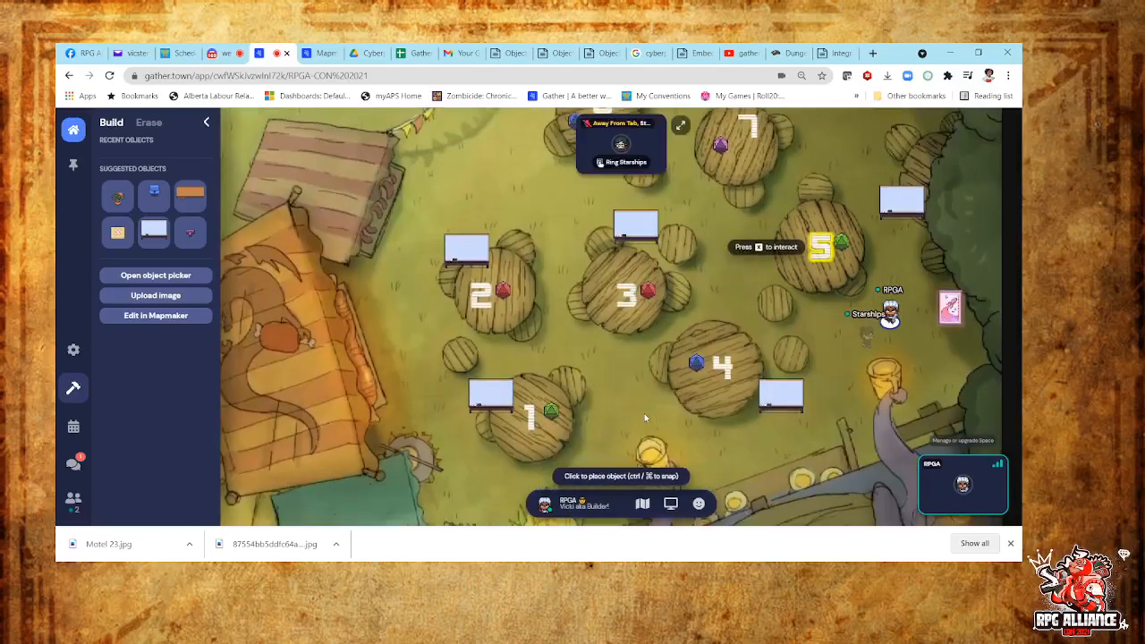
key(Up)
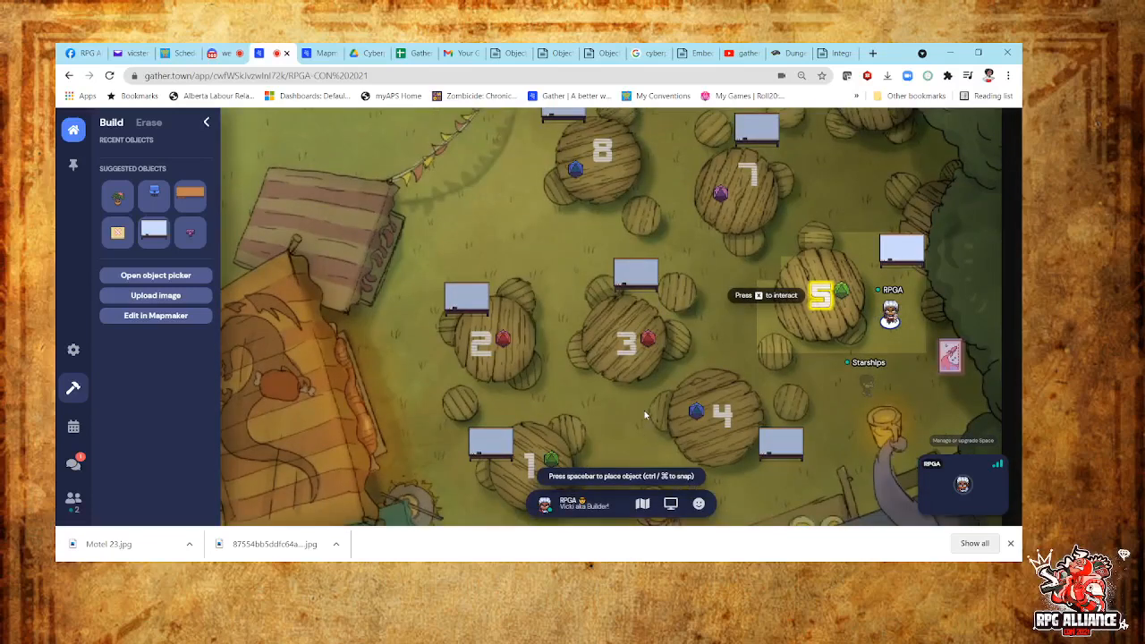
key(Down)
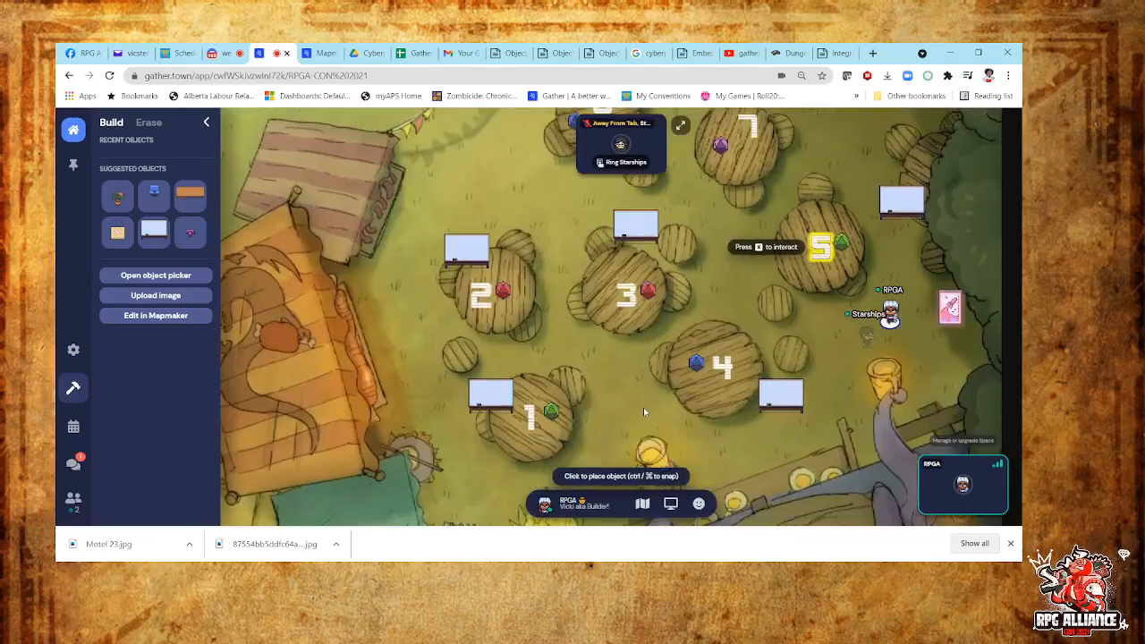
- Move the avatar to the pink map object, look through the full Roadside Motel map, and close it
key(Right)
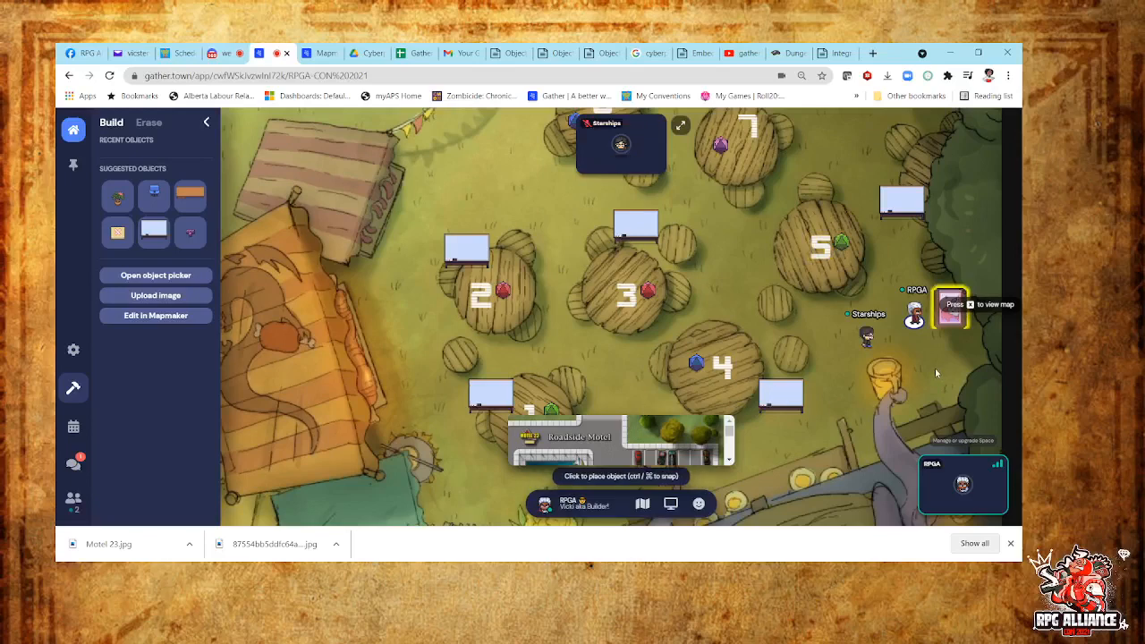
key(x)
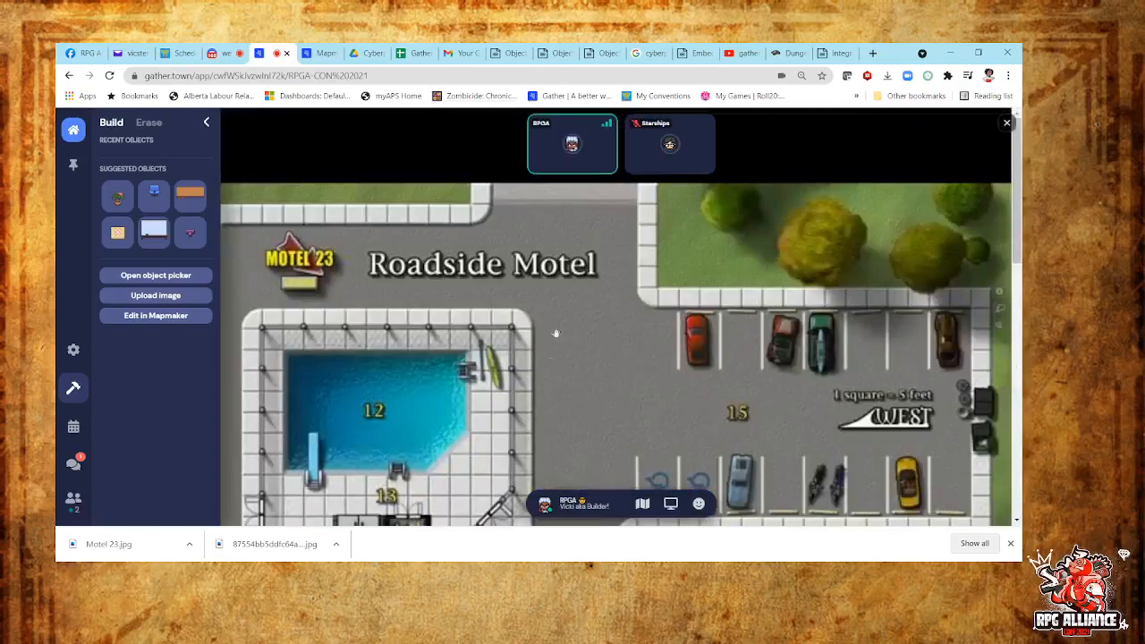
scroll(571, 351, down, 1)
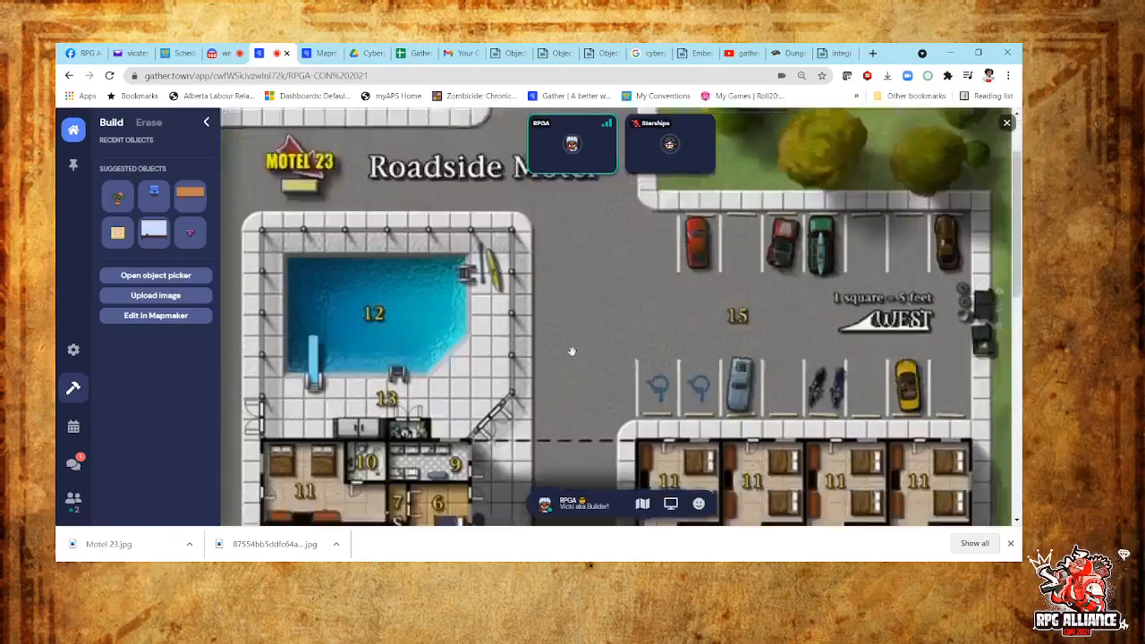
scroll(572, 350, down, 3)
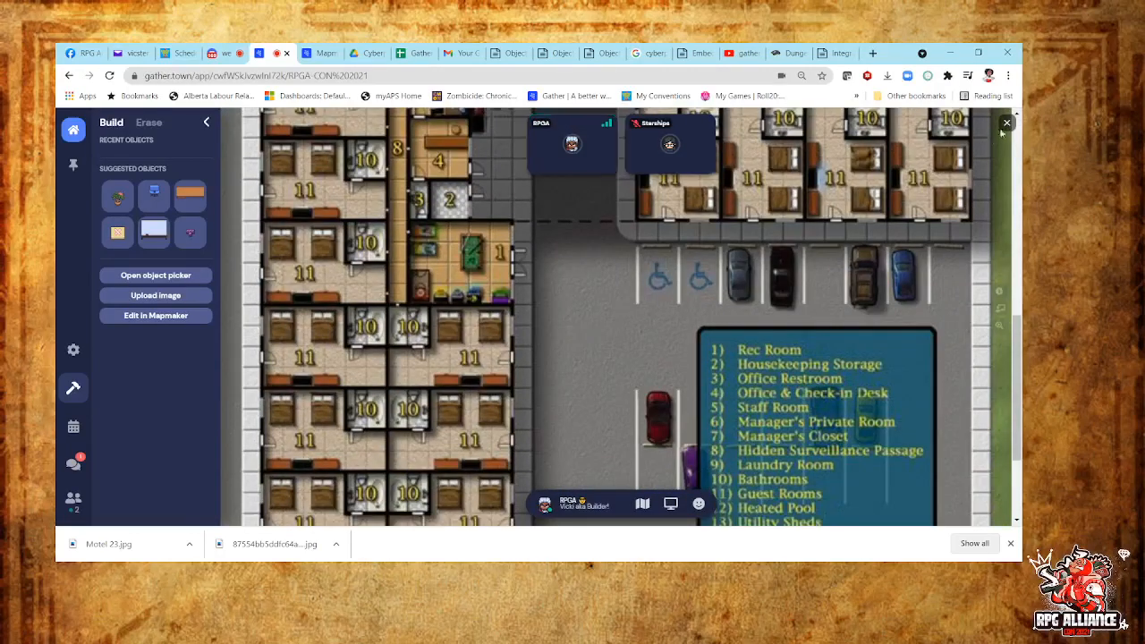
click(1006, 123)
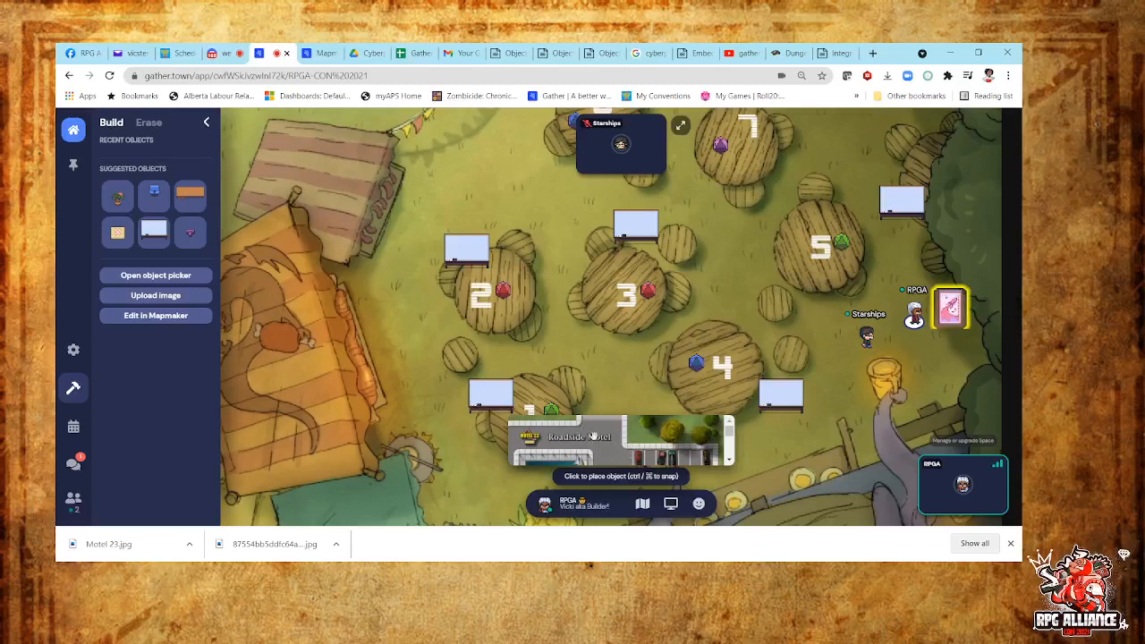
- Walk the avatar from the pink map object back to table 5's shared whiteboard
key(Up)
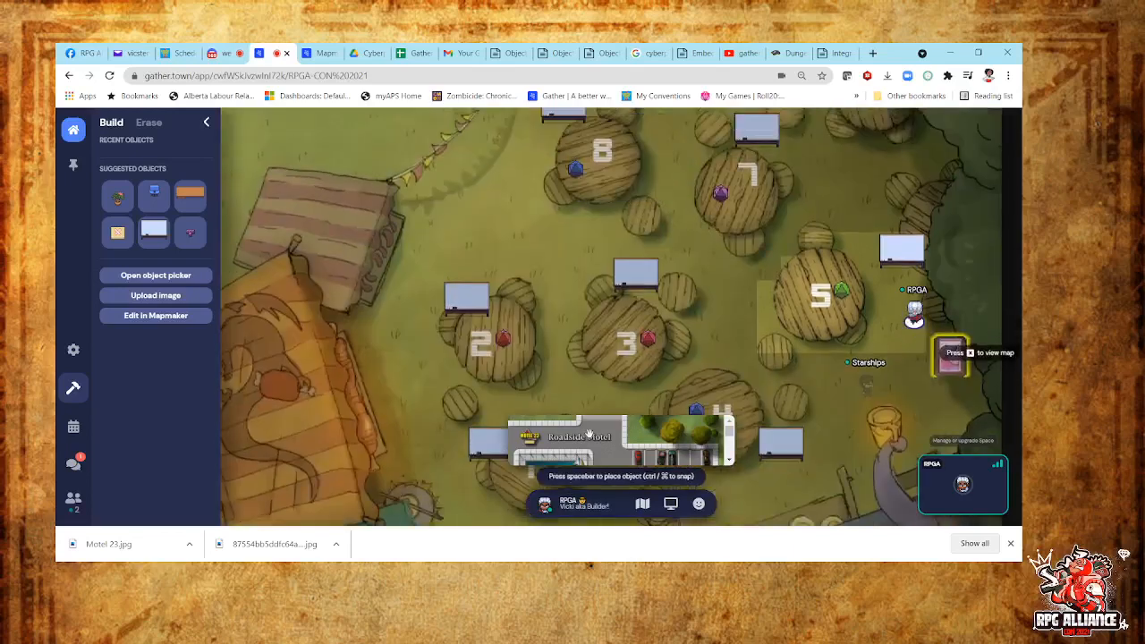
key(Left)
key(Up)
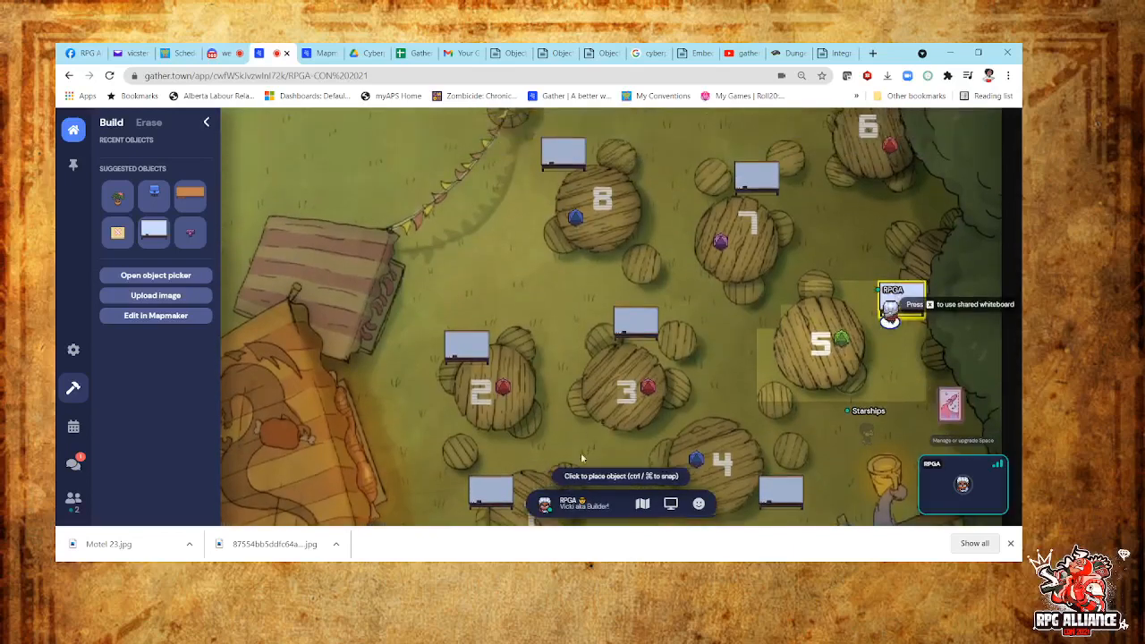
- Walk the avatar down out of table 5's private area to the golden mug near the Starships avatar
key(Down)
key(Down)
key(Down)
key(Down)
key(Down)
key(Down)
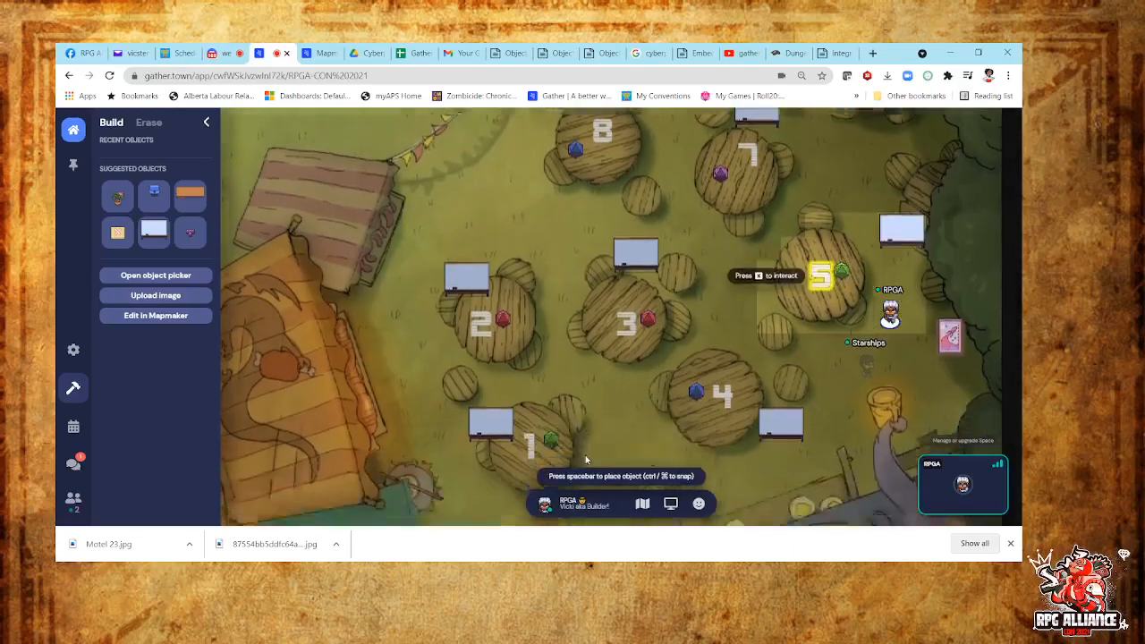
key(Down)
key(Up)
key(Up)
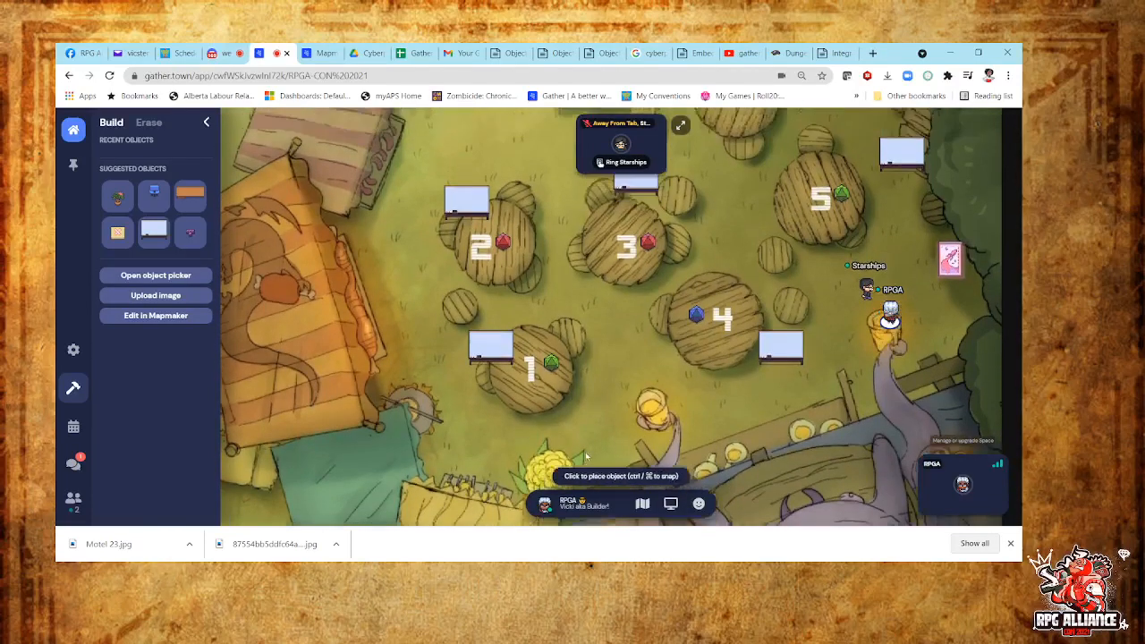